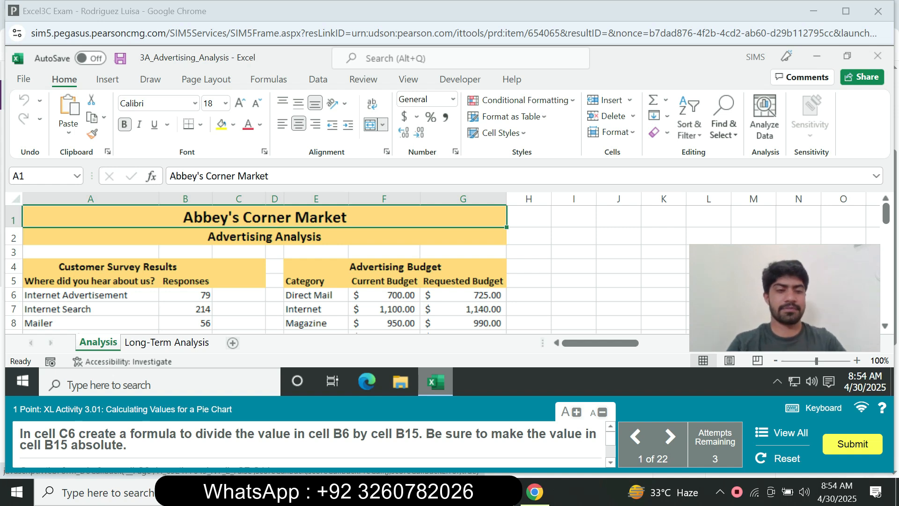
- Enter the formula =B6/$B$15 in cell C6 and copy it down through cells C7:C14
{"action": "left_click", "coordinate": [239, 294]}
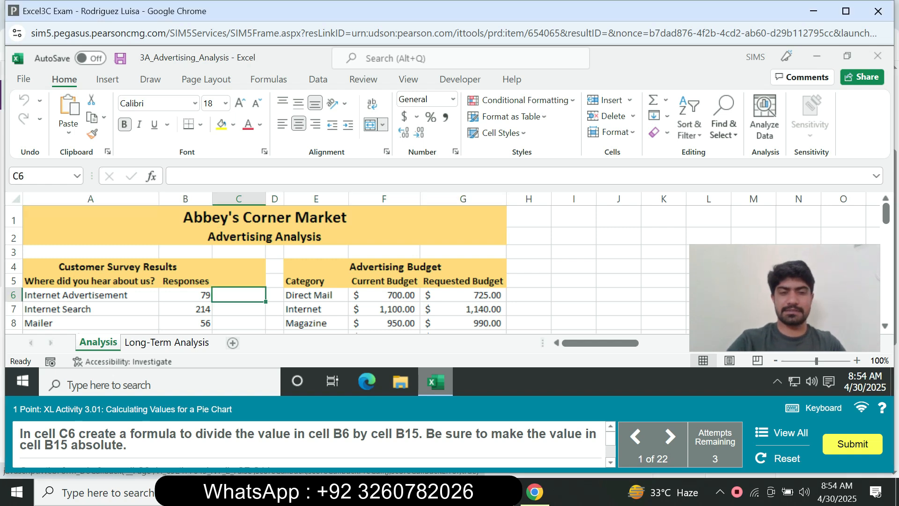
{"action": "type", "text": "="}
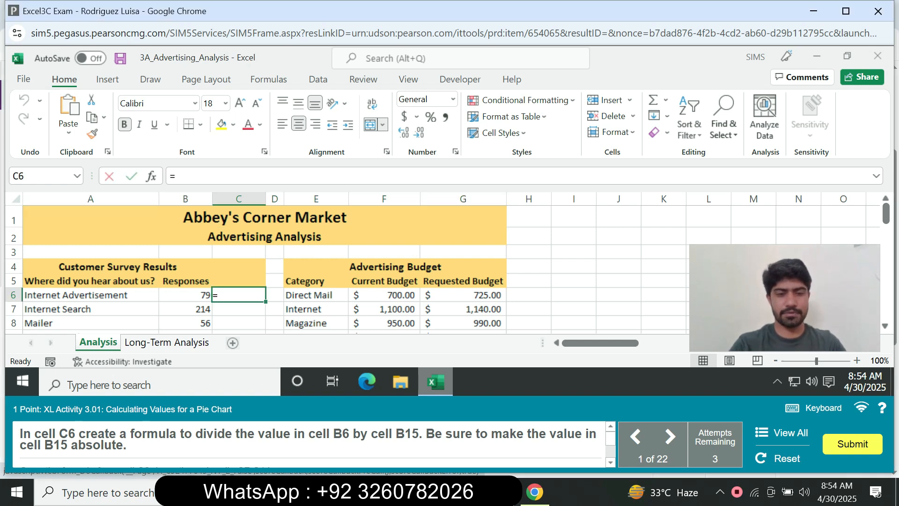
{"action": "type", "text": "B6/"}
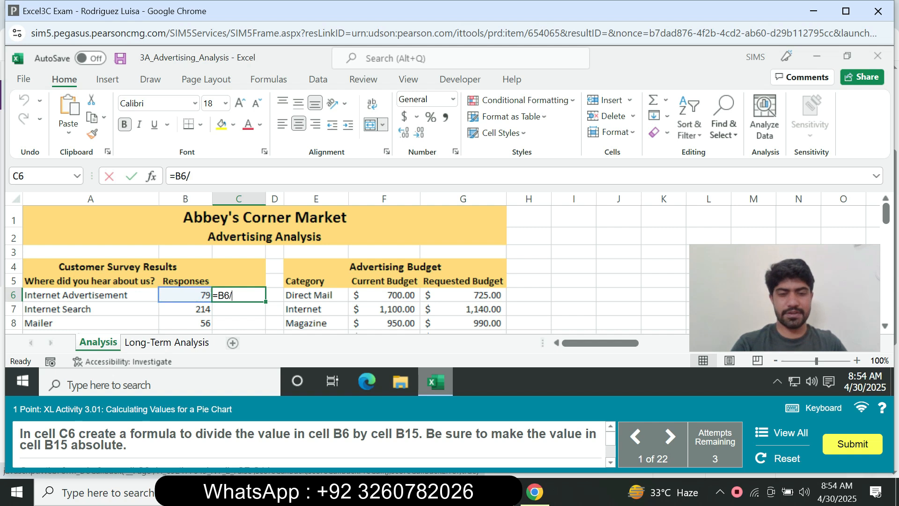
{"action": "type", "text": "B15"}
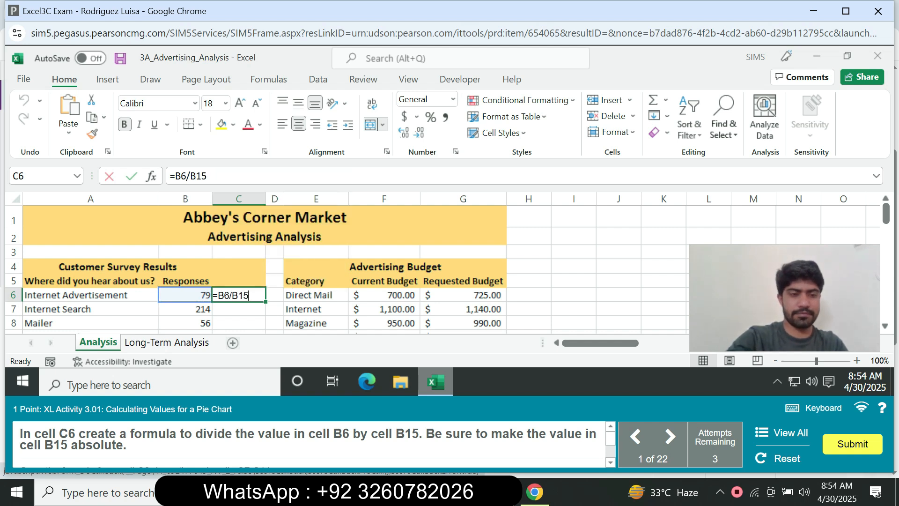
{"action": "key", "text": "F4"}
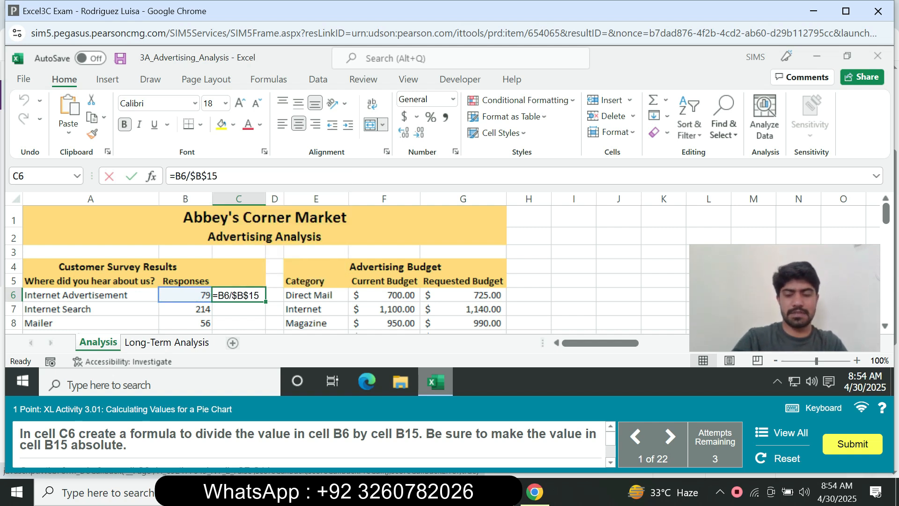
{"action": "key", "text": "Return"}
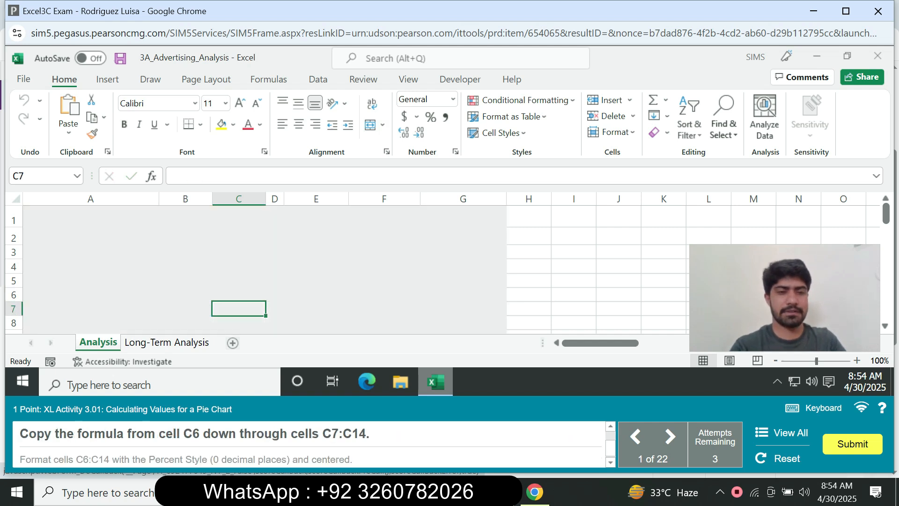
{"action": "left_click", "coordinate": [239, 295]}
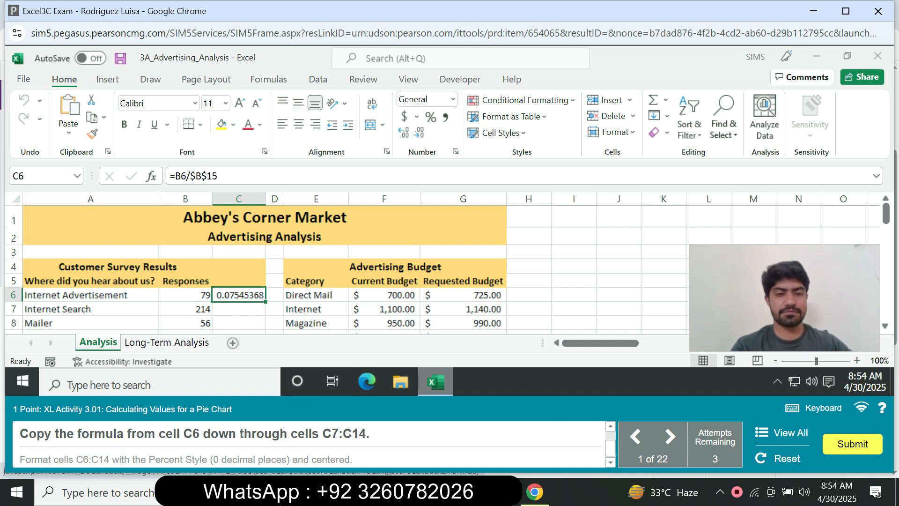
{"action": "left_click_drag", "start_coordinate": [265, 302], "coordinate": [255, 230]}
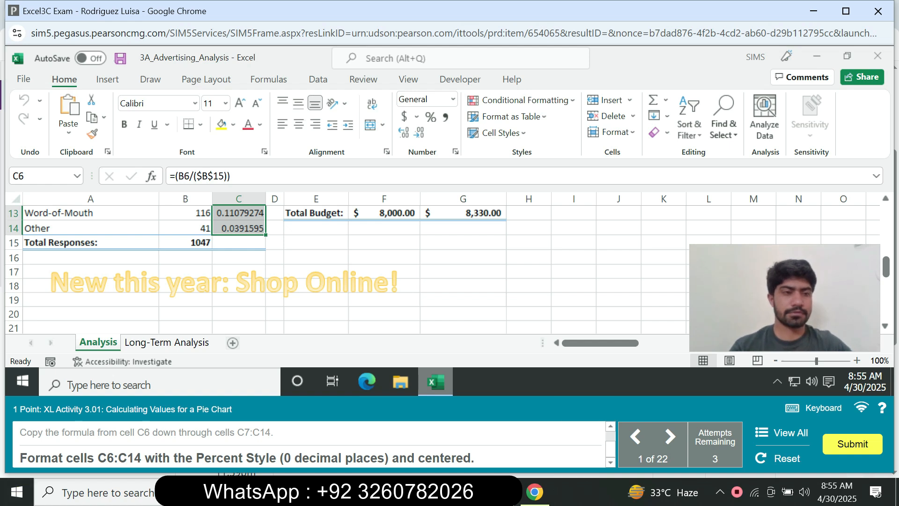
{"action": "left_click", "coordinate": [41, 176]}
{"action": "type", "text": "C"}
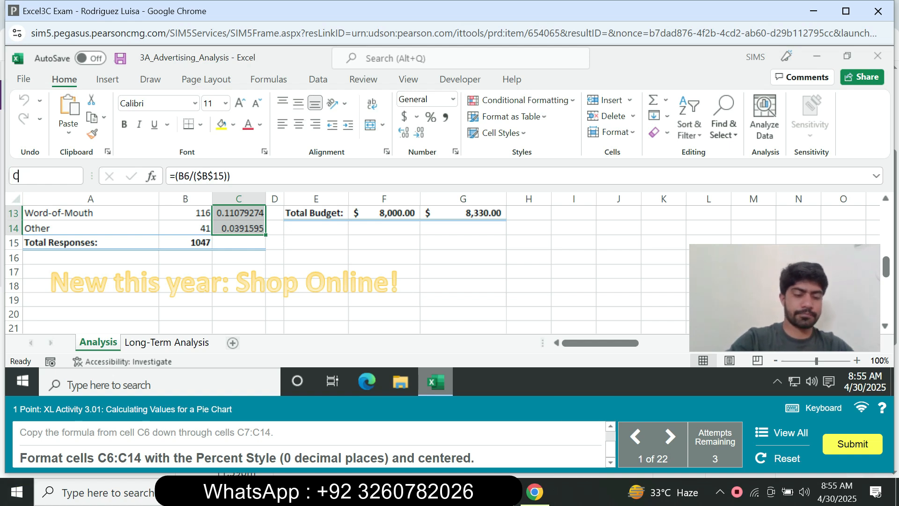
{"action": "type", "text": "6C14"}
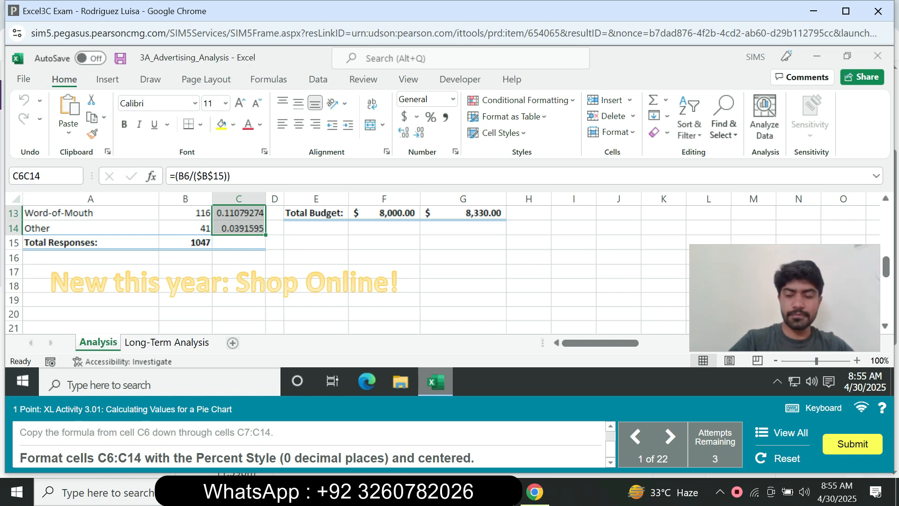
{"action": "key", "text": "Return"}
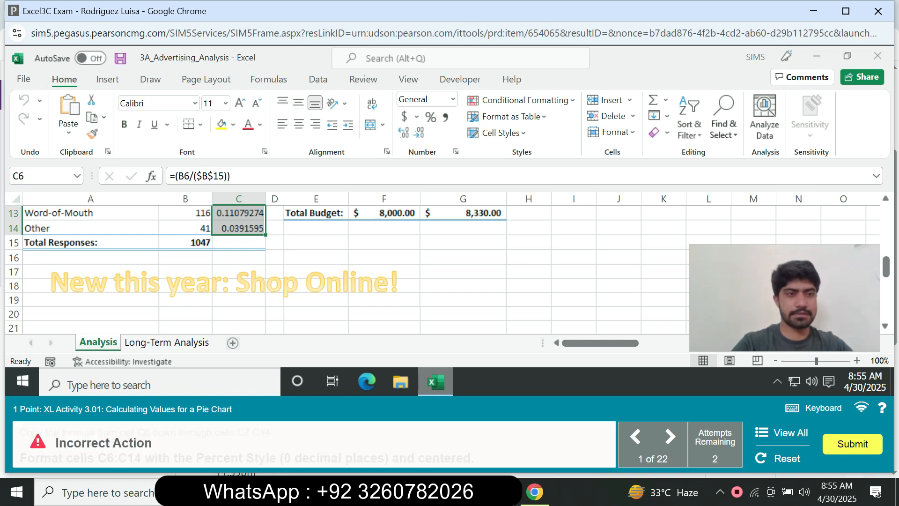
- Select the range C6:C14 and format it with the Percent Style and centered horizontal alignment
{"action": "type", "text": "C6"}
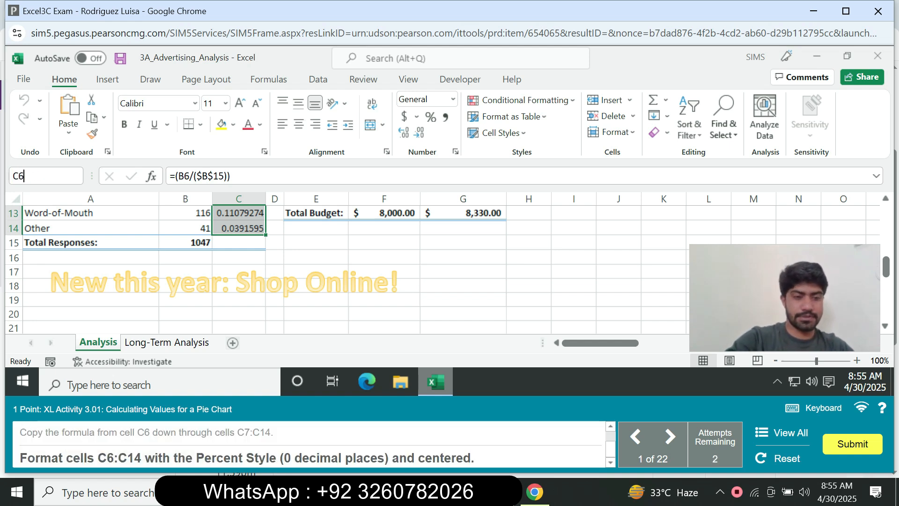
{"action": "type", "text": ":"}
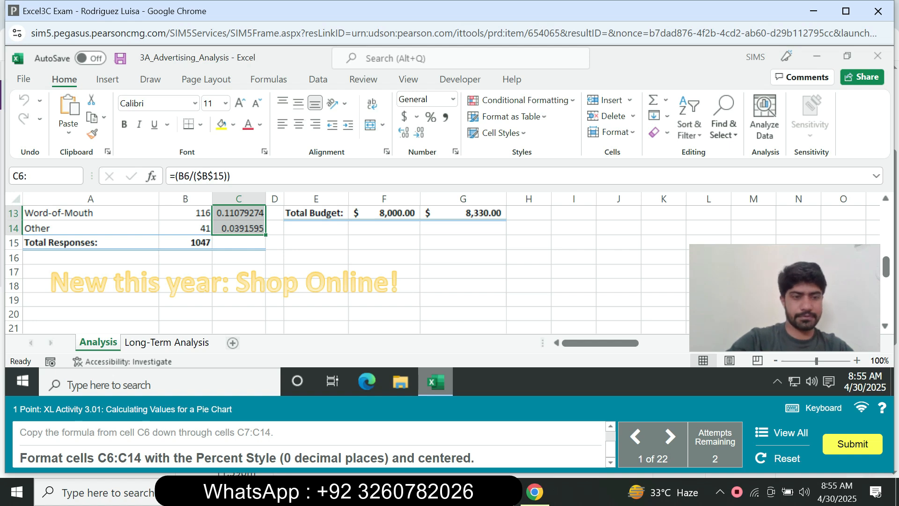
{"action": "type", "text": "C14"}
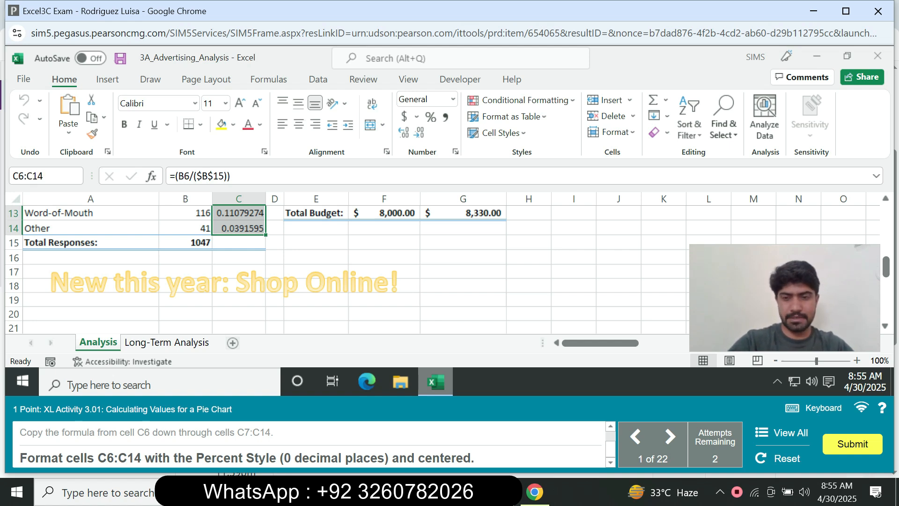
{"action": "key", "text": "Return"}
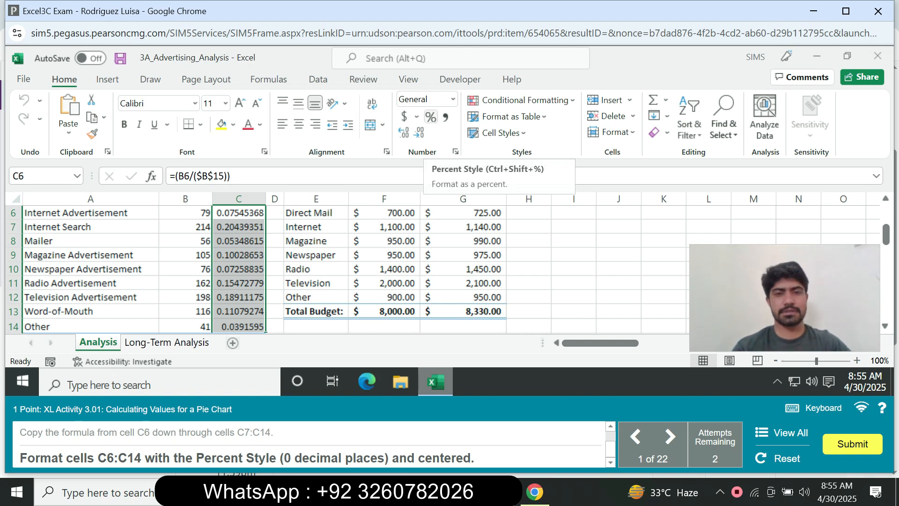
{"action": "left_click", "coordinate": [431, 116]}
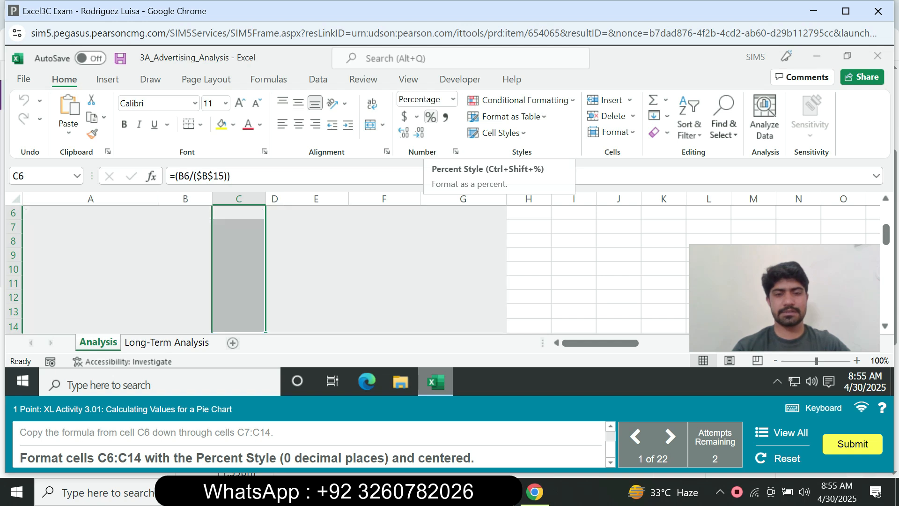
{"action": "left_click", "coordinate": [298, 124]}
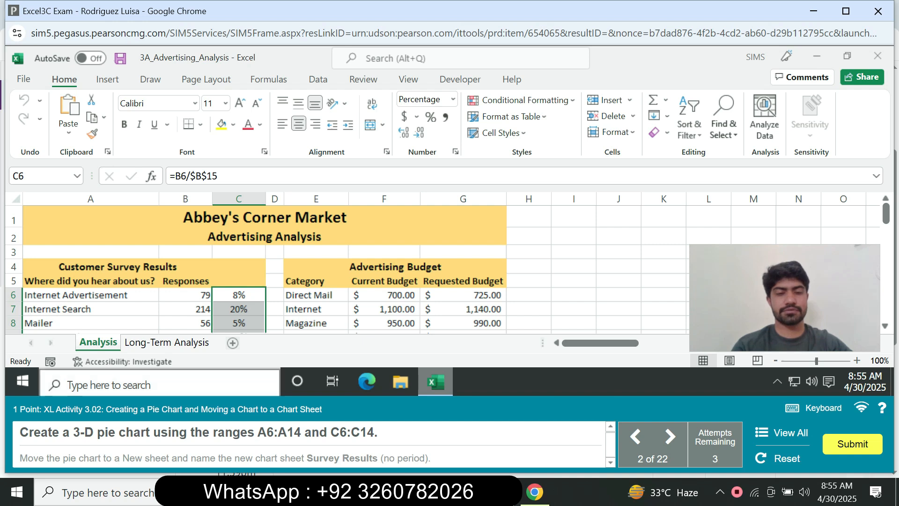
- Insert a 3-D pie chart based on the nonadjacent ranges A6:A14 and C6:C14
{"action": "left_click", "coordinate": [40, 176]}
{"action": "type", "text": "A"}
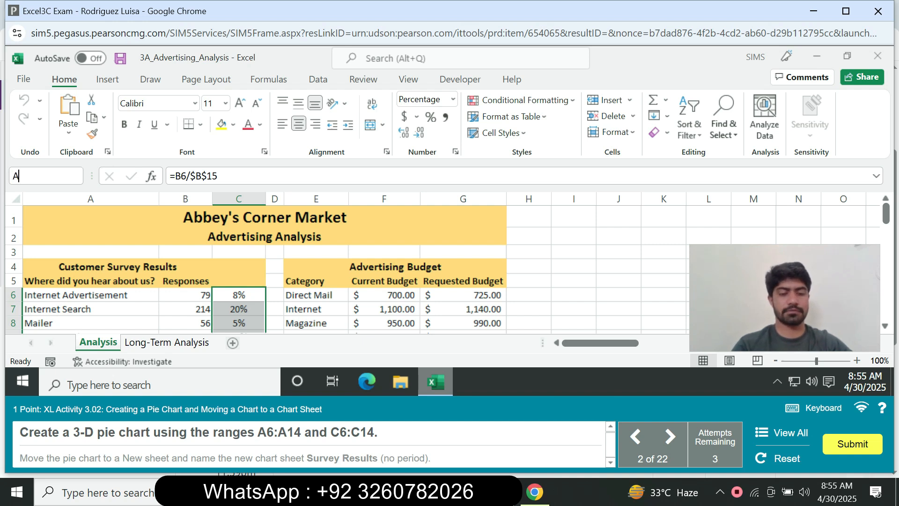
{"action": "type", "text": "6:"}
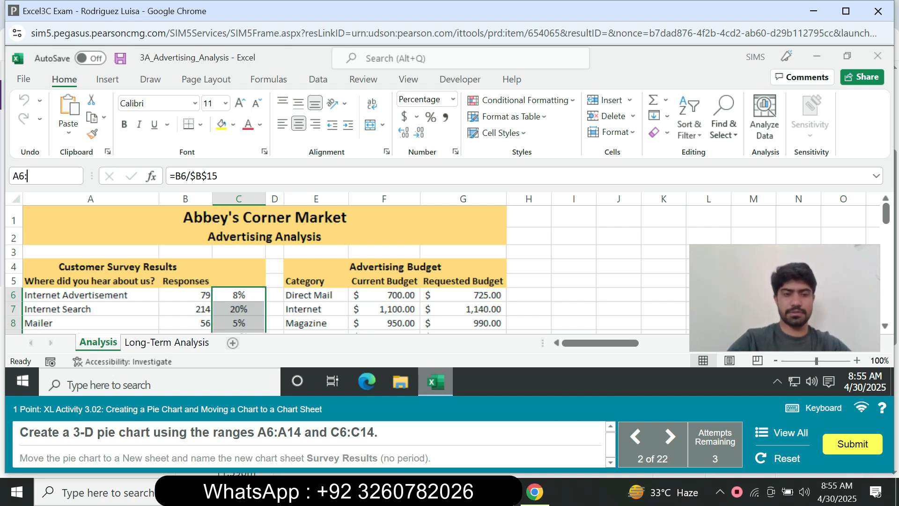
{"action": "type", "text": "A14"}
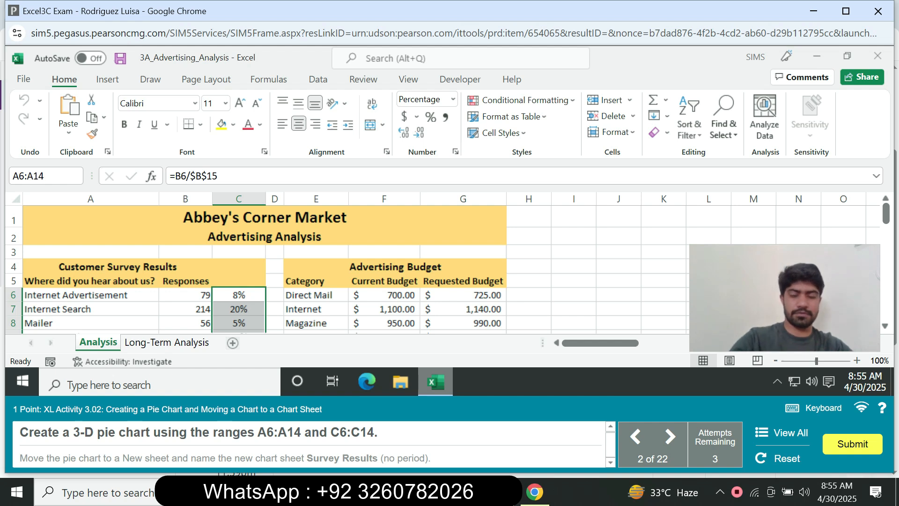
{"action": "key", "text": "Return"}
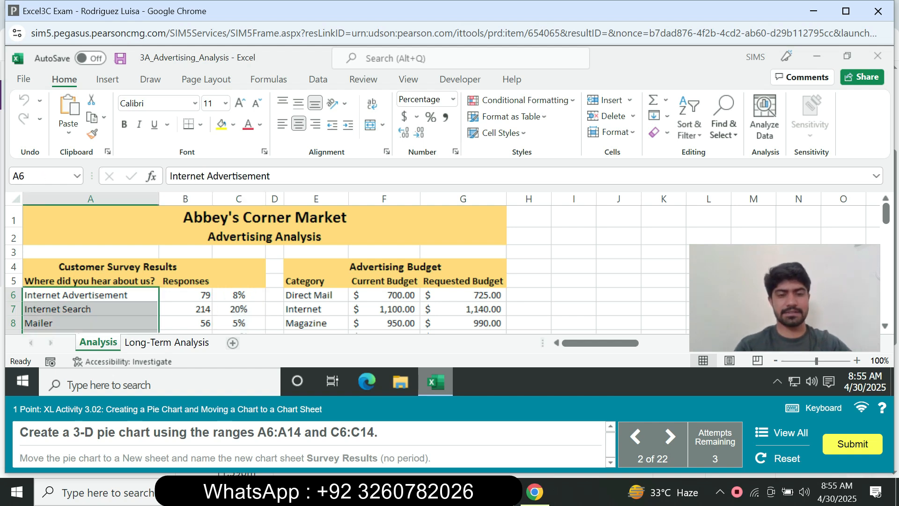
{"action": "left_click_drag", "start_coordinate": [239, 295], "coordinate": [239, 256]}
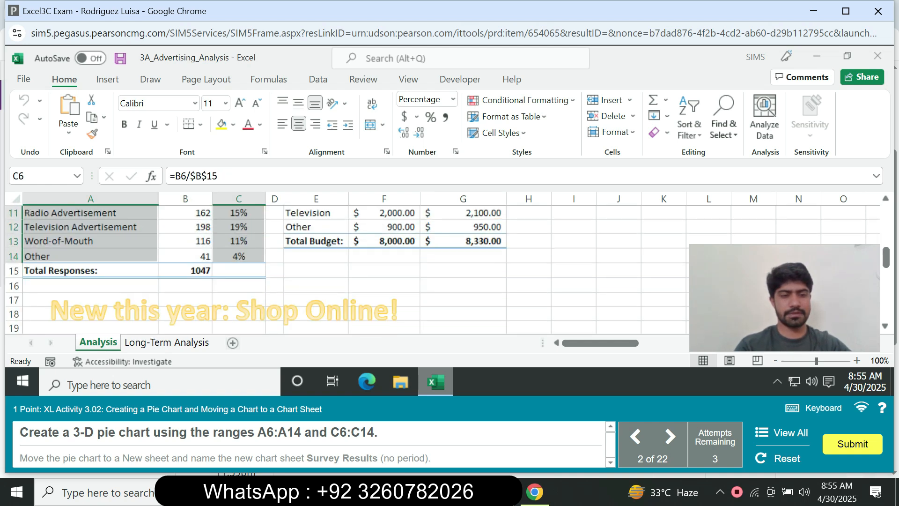
{"action": "left_click", "coordinate": [107, 79]}
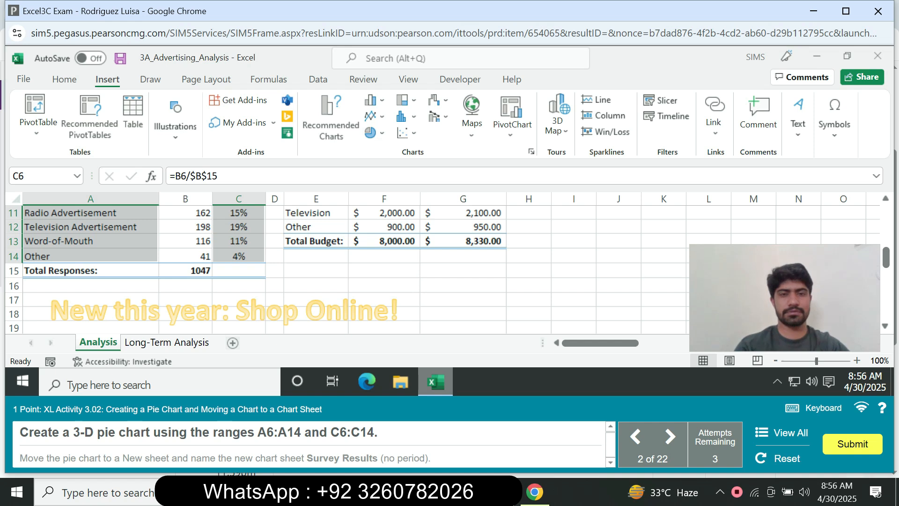
{"action": "left_click", "coordinate": [373, 133]}
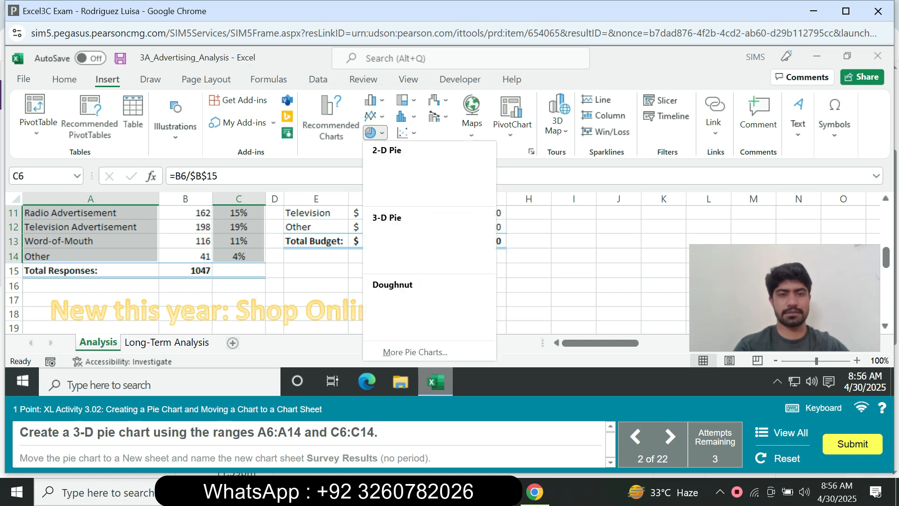
{"action": "left_click", "coordinate": [383, 244]}
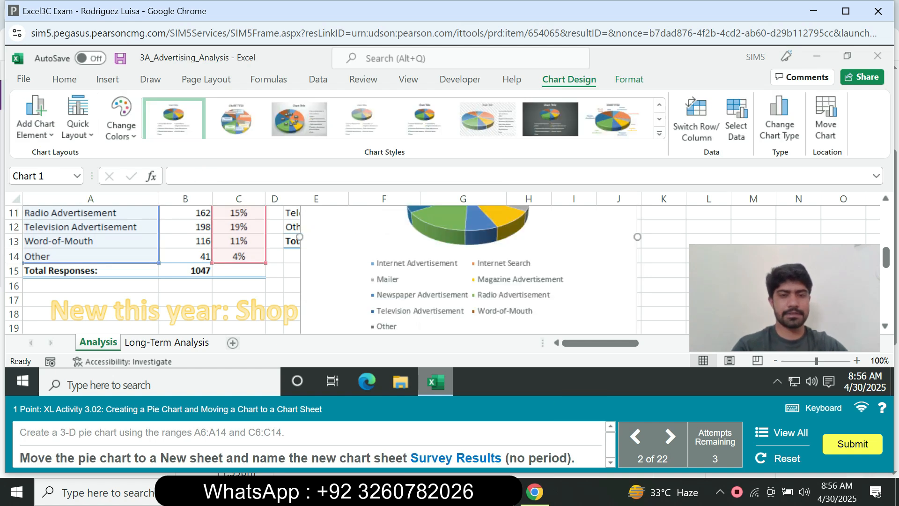
- Move the pie chart to a new chart sheet named Survey Results
{"action": "left_click_drag", "start_coordinate": [885, 257], "coordinate": [885, 236]}
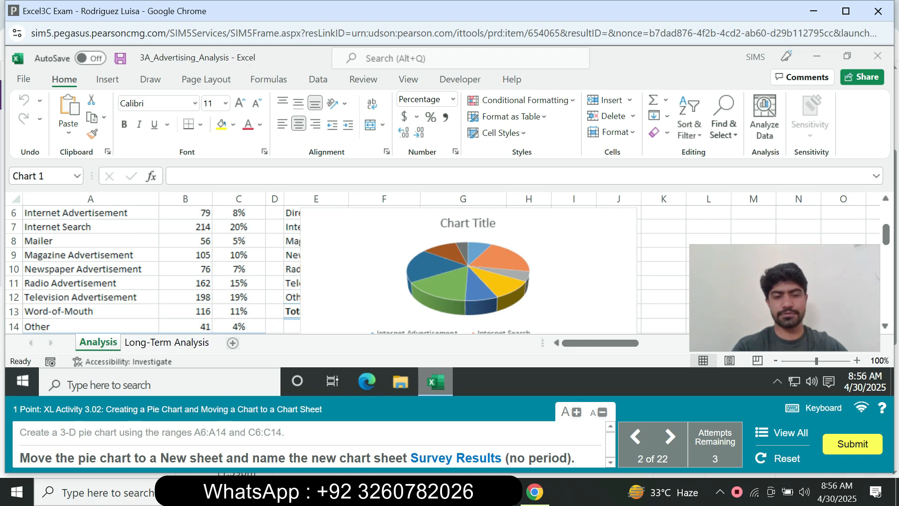
{"action": "right_click", "coordinate": [567, 256]}
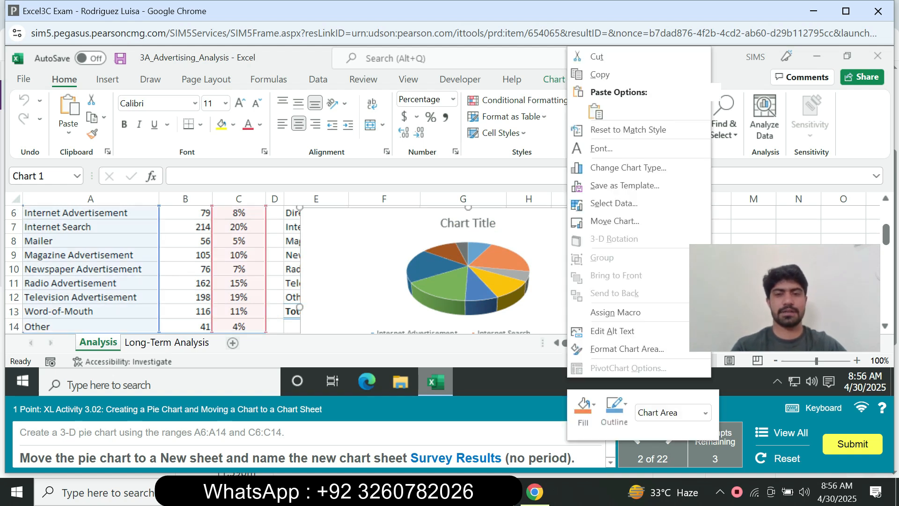
{"action": "left_click", "coordinate": [614, 221]}
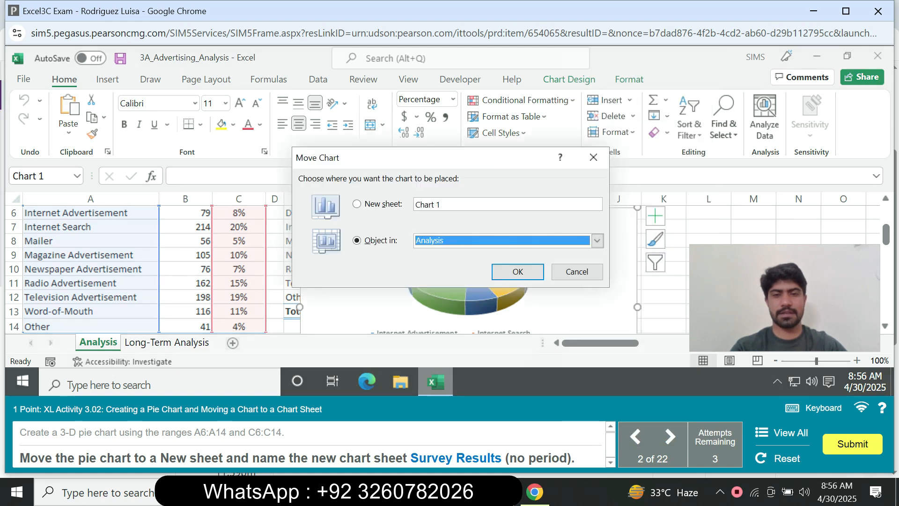
{"action": "key", "text": "alt+s"}
{"action": "type", "text": "Survey Result"}
{"action": "key", "text": "Return"}
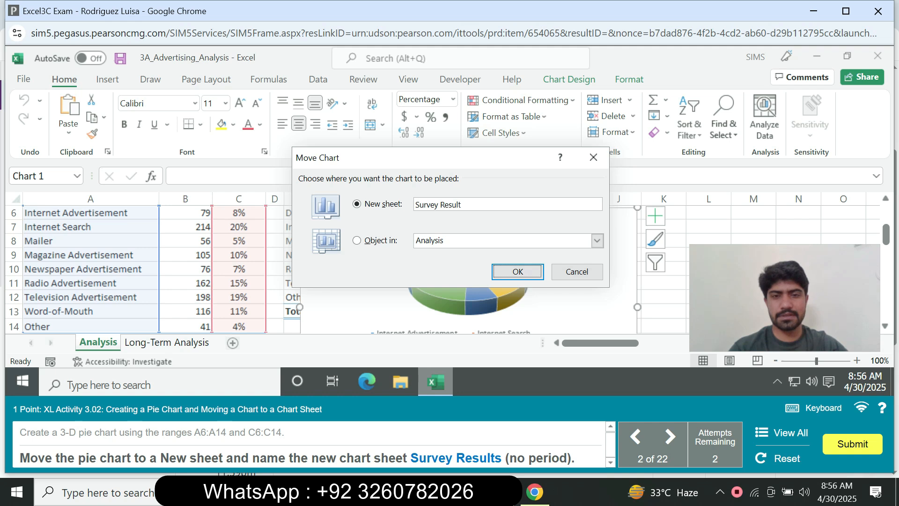
{"action": "left_click", "coordinate": [462, 204]}
{"action": "type", "text": "s"}
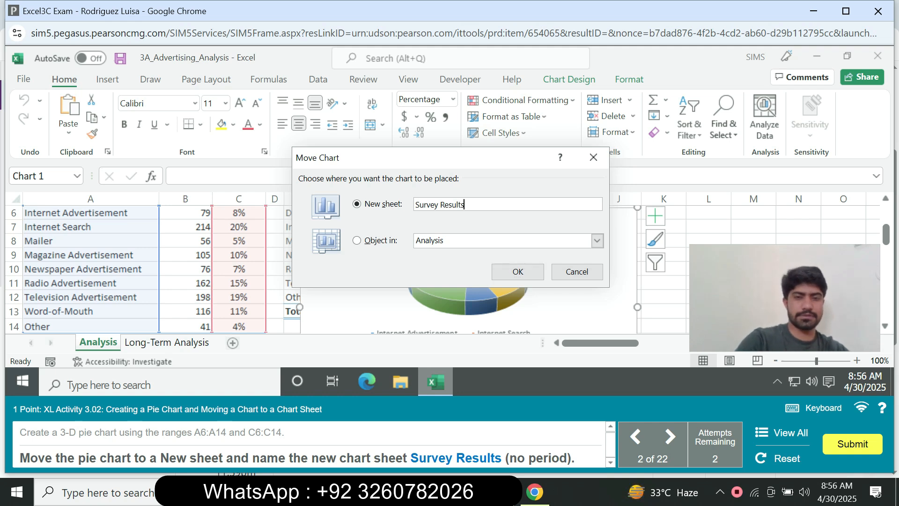
{"action": "left_click", "coordinate": [518, 272]}
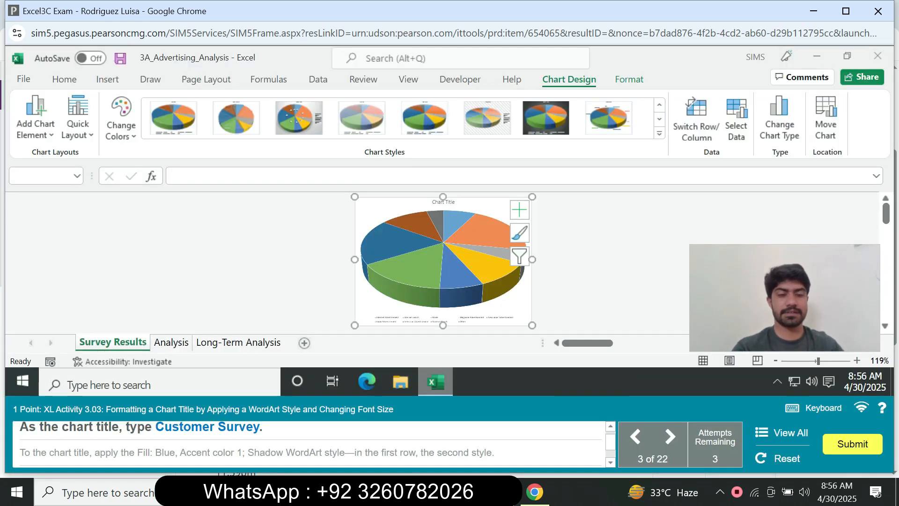
- Replace the pie chart's title text with Customer Survey
{"action": "left_click", "coordinate": [443, 202]}
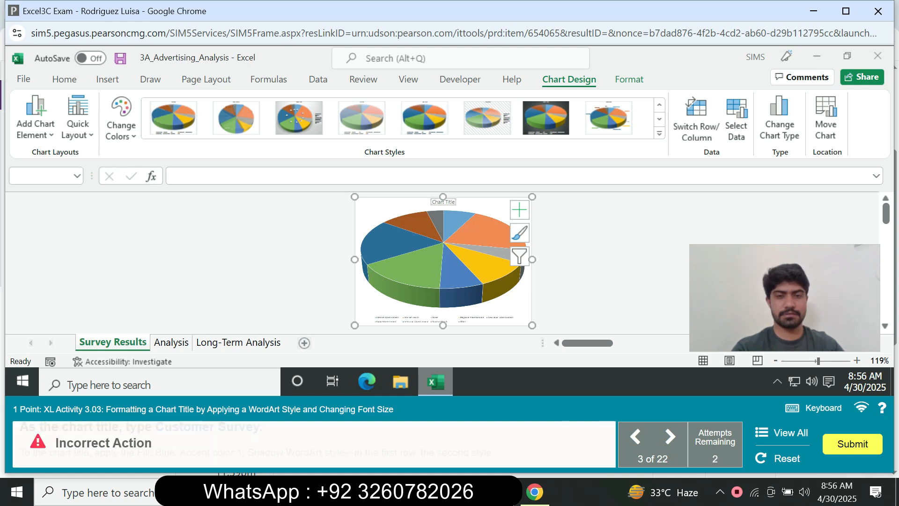
{"action": "key", "text": "ctrl+a"}
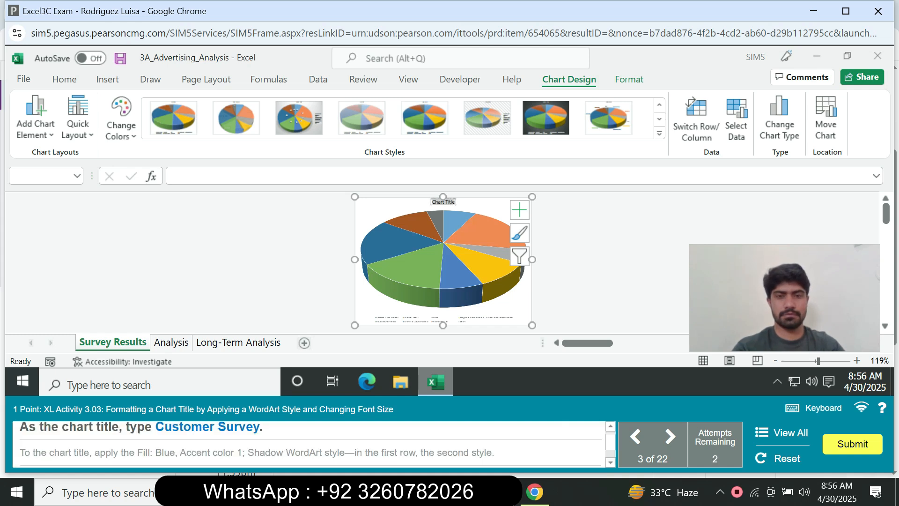
{"action": "type", "text": "C"}
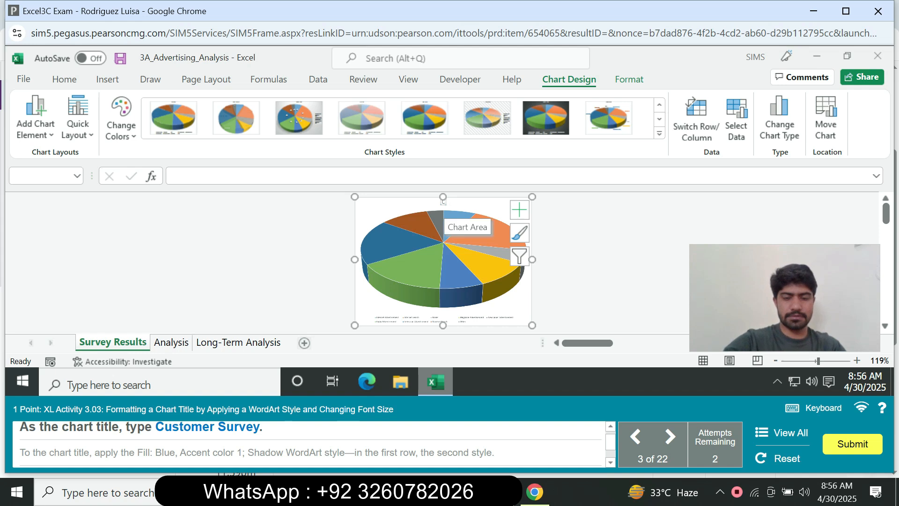
{"action": "type", "text": "ust"}
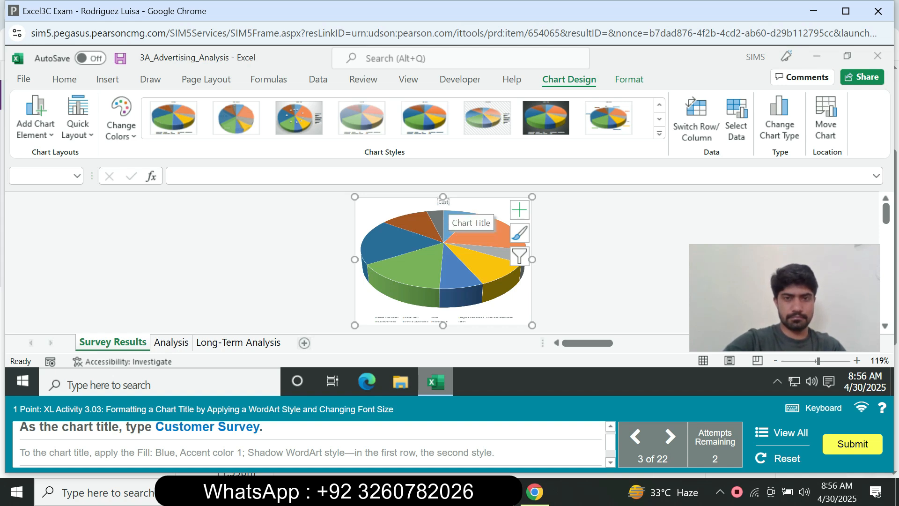
{"action": "type", "text": "omer"}
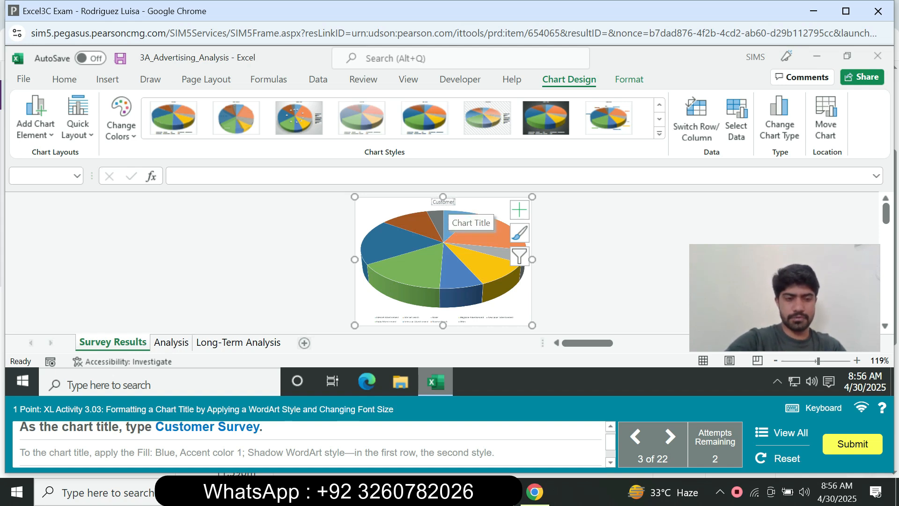
{"action": "type", "text": " S"}
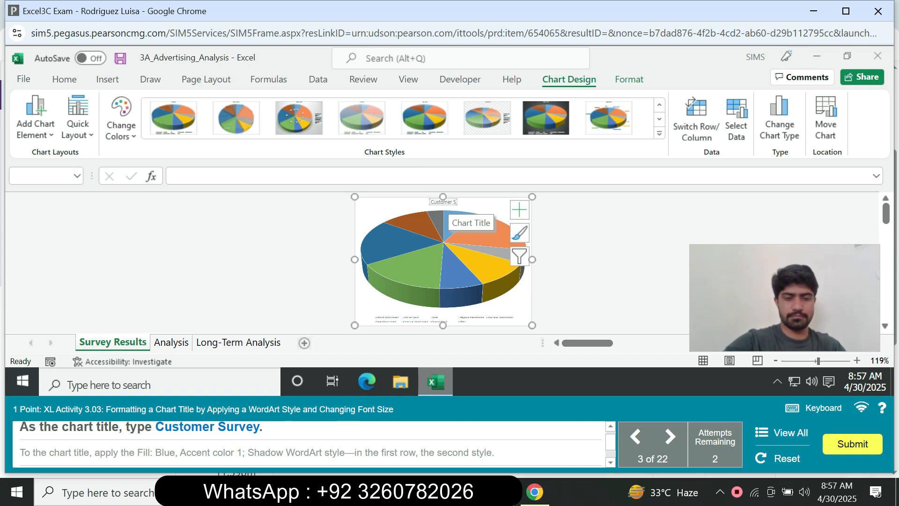
{"action": "type", "text": "urvey"}
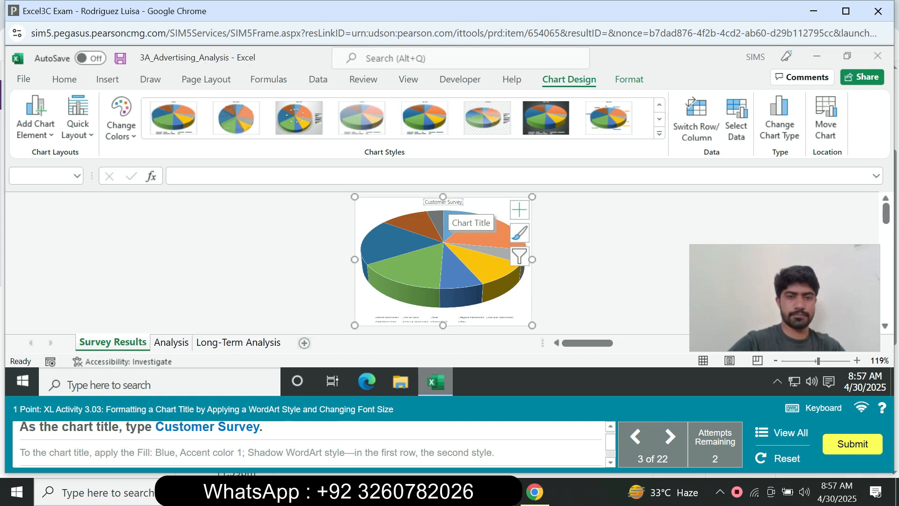
{"action": "key", "text": "Escape"}
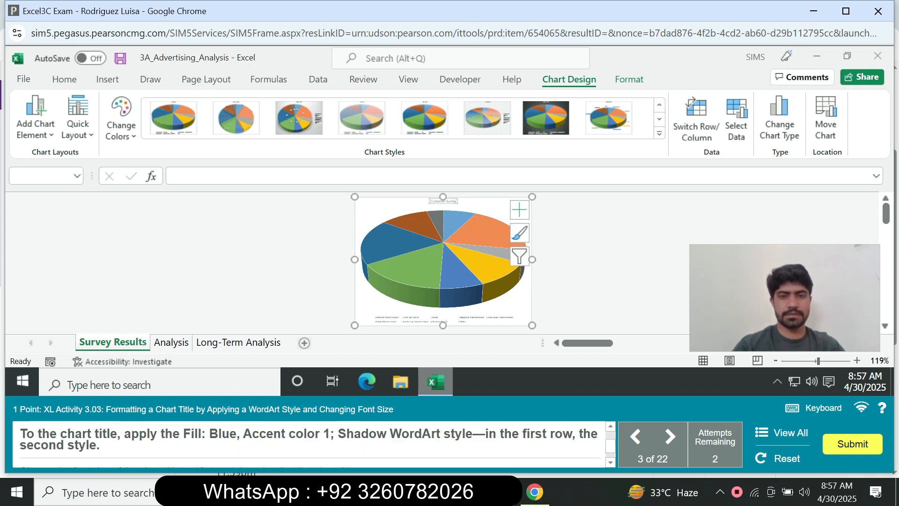
- Apply the WordArt style Fill: Blue, Accent color 1; Shadow to the chart title
{"action": "double_click", "coordinate": [443, 202]}
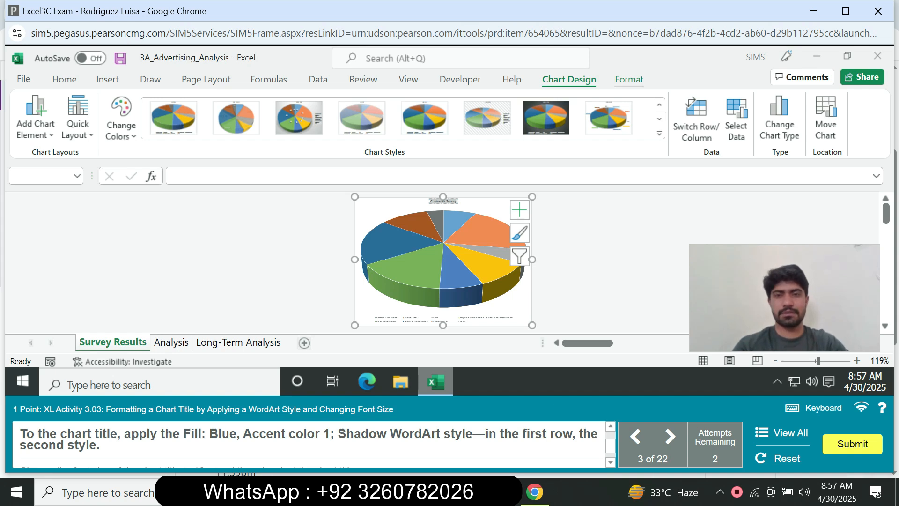
{"action": "left_click", "coordinate": [629, 80]}
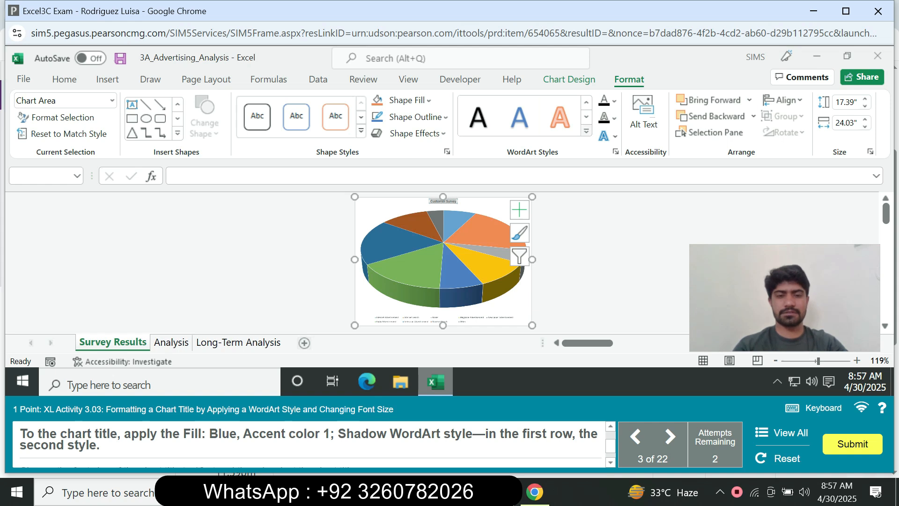
{"action": "left_click", "coordinate": [586, 131]}
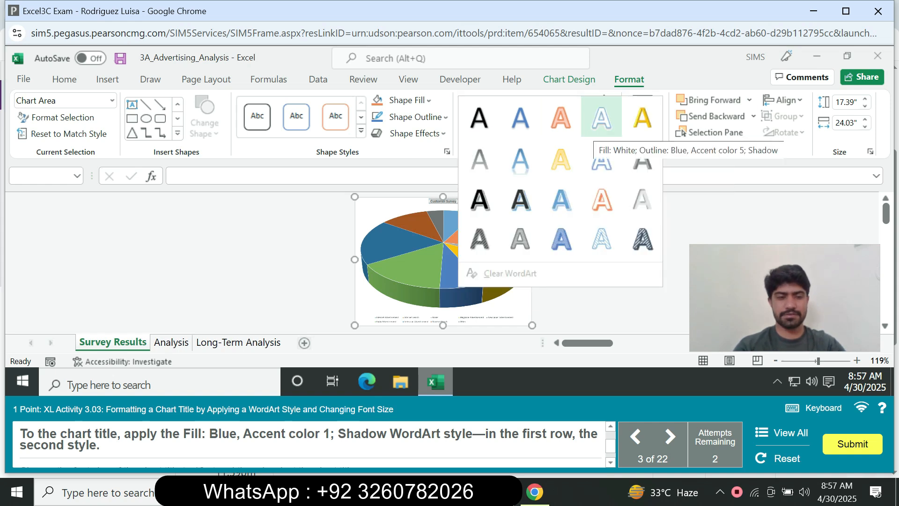
{"action": "left_click", "coordinate": [520, 117]}
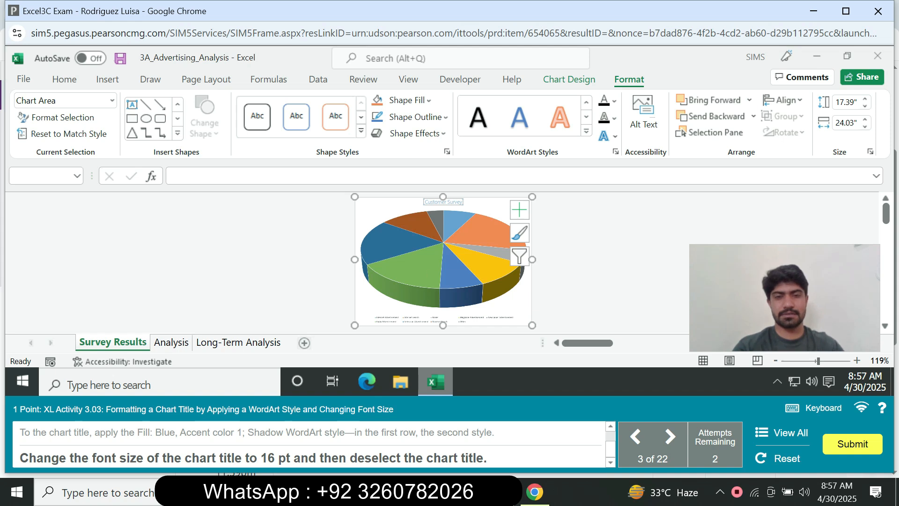
- Set the chart title's font size to 16 and deselect the title
{"action": "triple_click", "coordinate": [443, 203]}
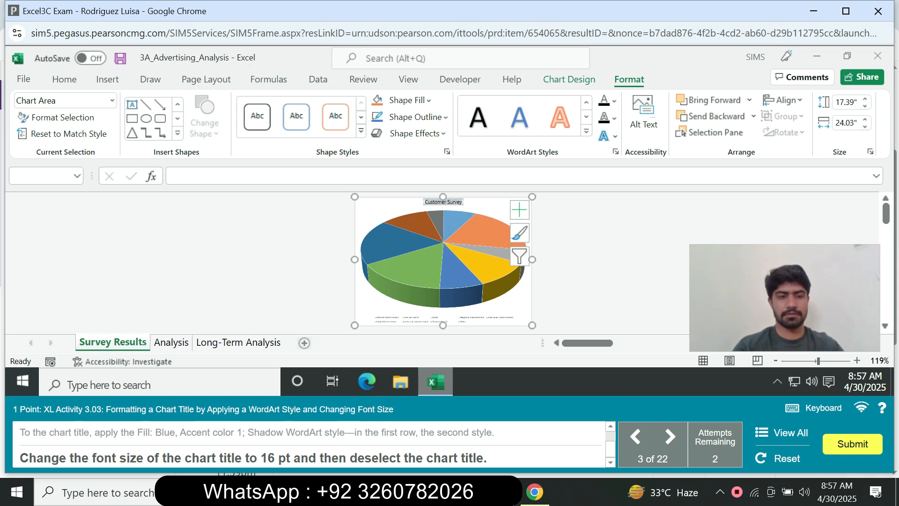
{"action": "left_click", "coordinate": [64, 80]}
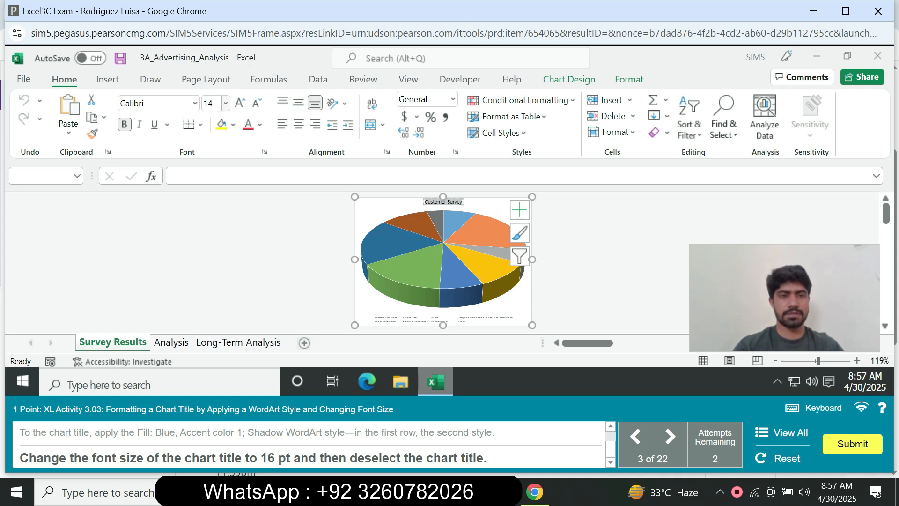
{"action": "left_click", "coordinate": [225, 103]}
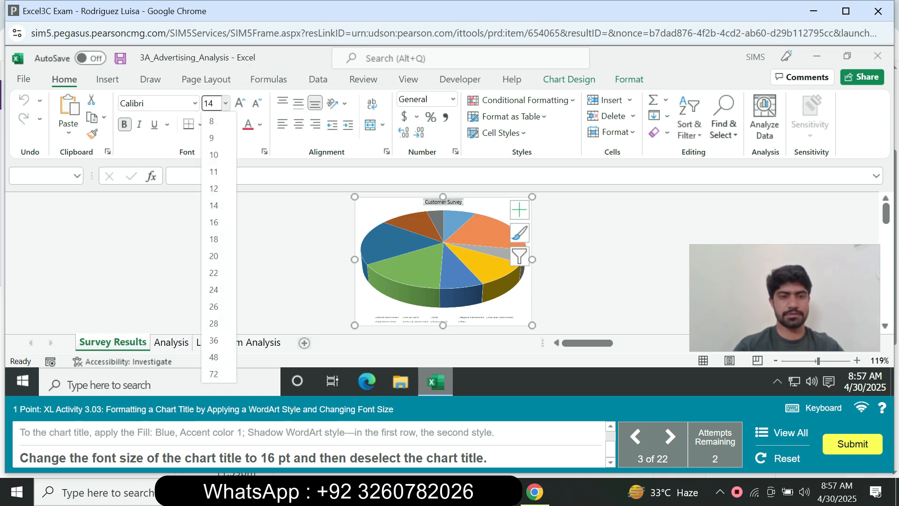
{"action": "left_click", "coordinate": [213, 221]}
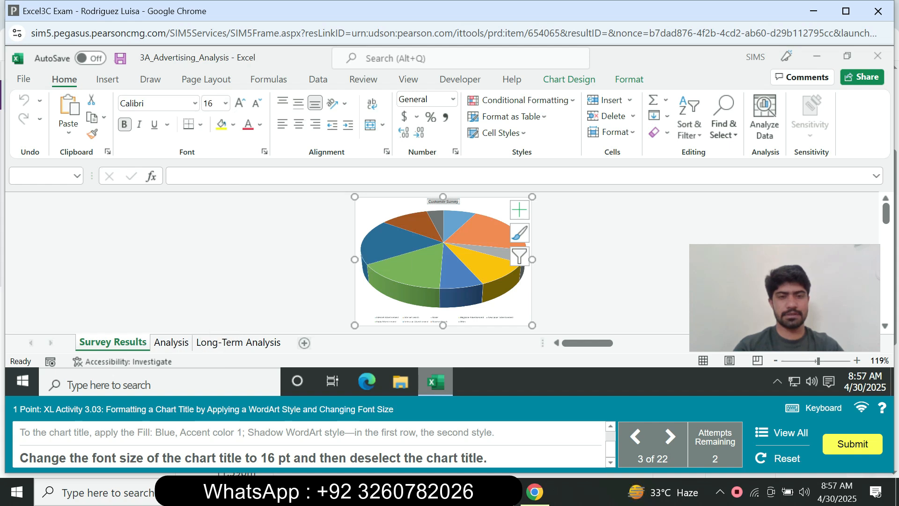
{"action": "left_click", "coordinate": [263, 252]}
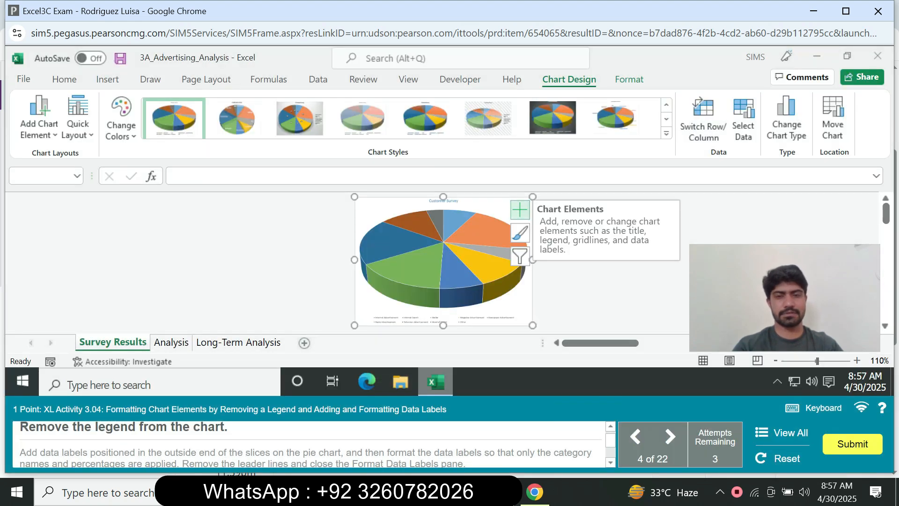
- Remove the legend from the pie chart and open the detailed formatting options for its data labels
{"action": "left_click", "coordinate": [520, 211]}
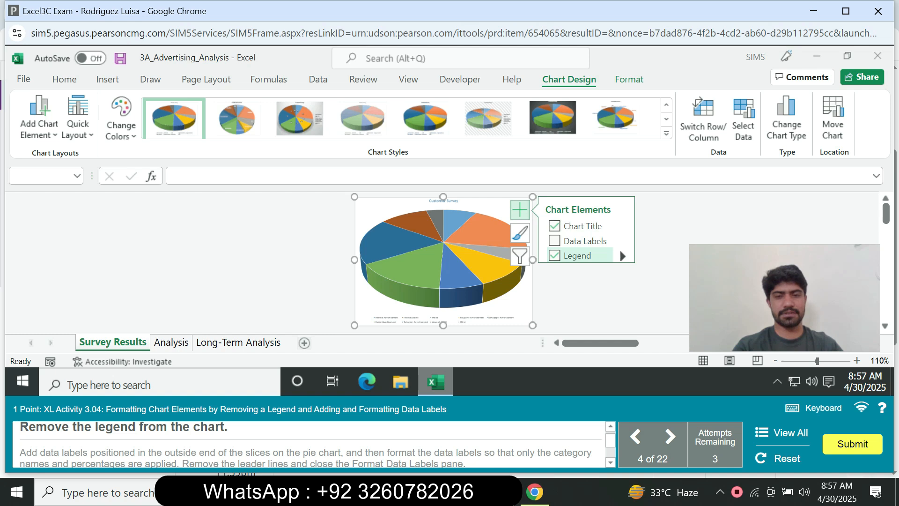
{"action": "left_click", "coordinate": [554, 256]}
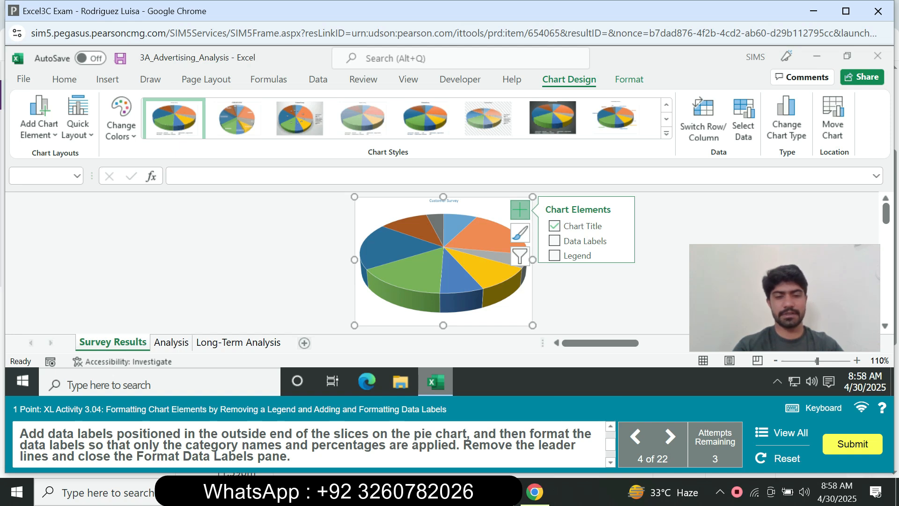
{"action": "mouse_move", "coordinate": [619, 233]}
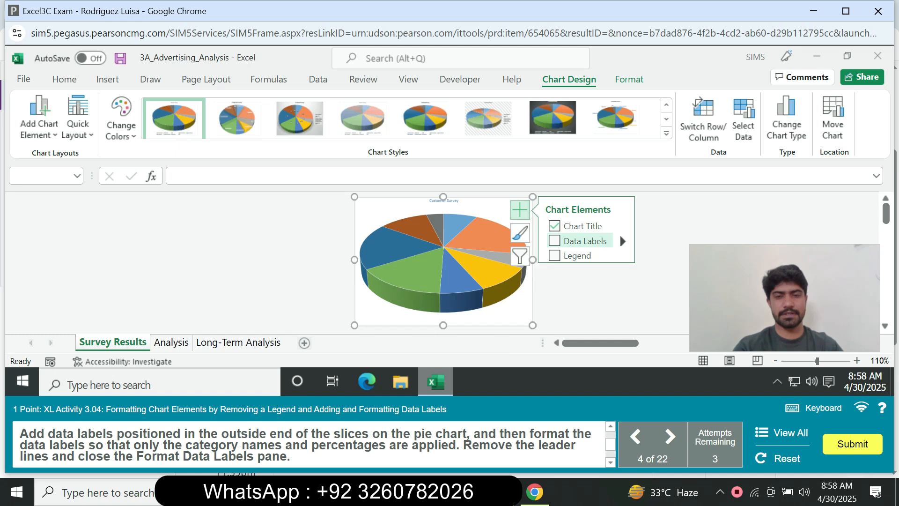
{"action": "left_click", "coordinate": [619, 233]}
{"action": "left_click", "coordinate": [699, 314]}
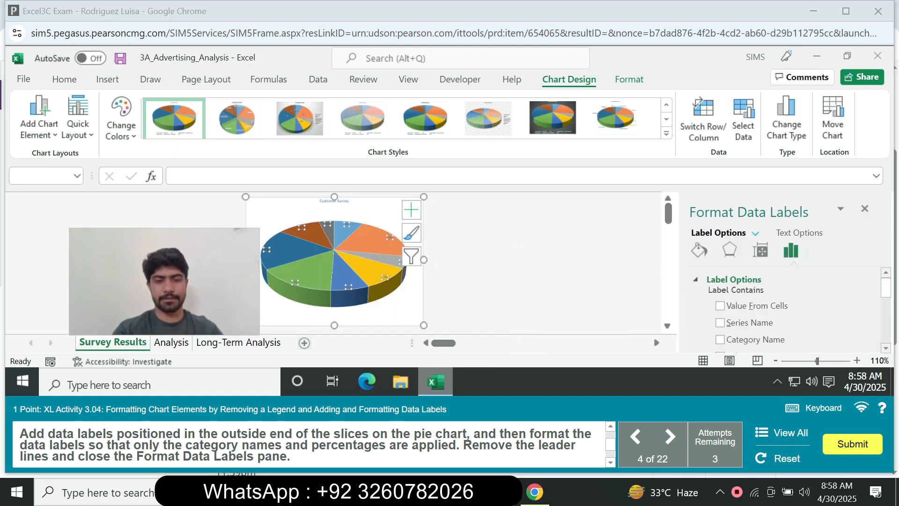
- Make the data labels show only category name and percentage, turning off the value and the leader lines
{"action": "left_click", "coordinate": [720, 339]}
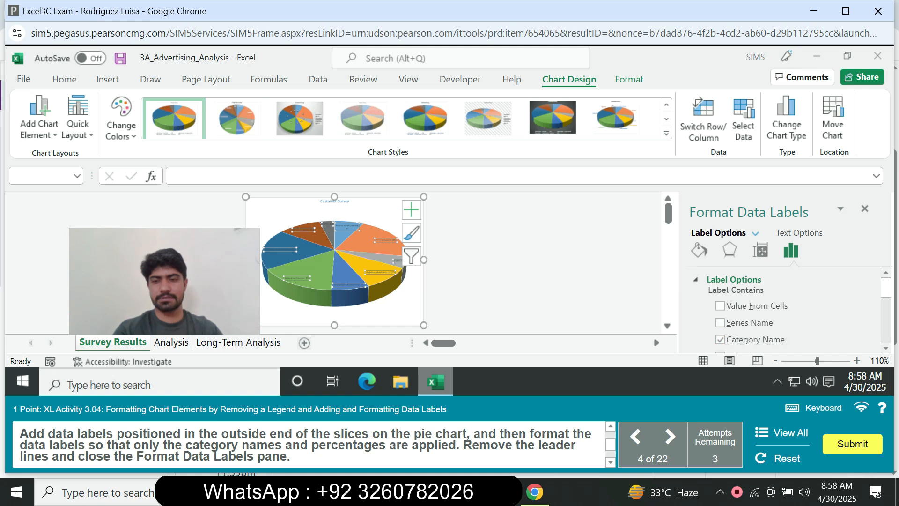
{"action": "scroll", "coordinate": [720, 315], "scroll_direction": "down", "scroll_amount": 3}
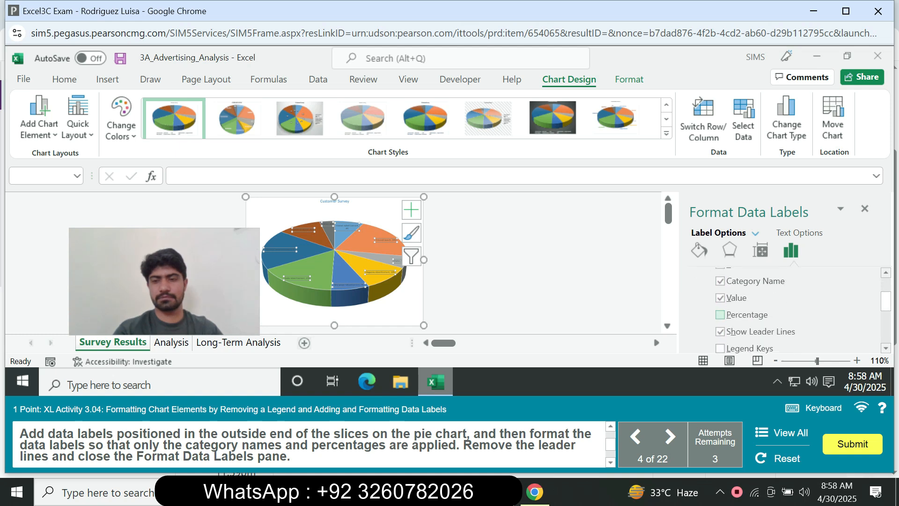
{"action": "left_click", "coordinate": [720, 315]}
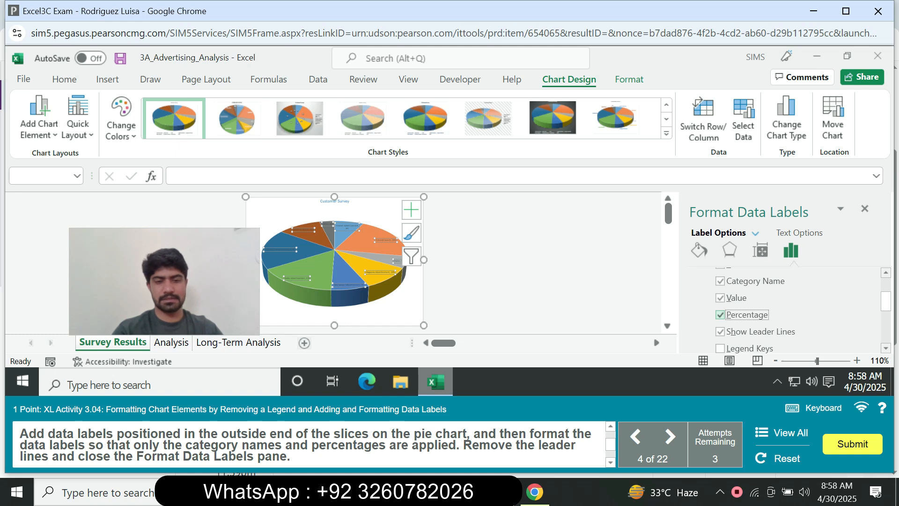
{"action": "left_click", "coordinate": [720, 332]}
{"action": "left_click", "coordinate": [720, 297]}
- Position the data labels at Outside End and close the Format Data Labels pane
{"action": "left_click_drag", "start_coordinate": [886, 301], "coordinate": [885, 305]}
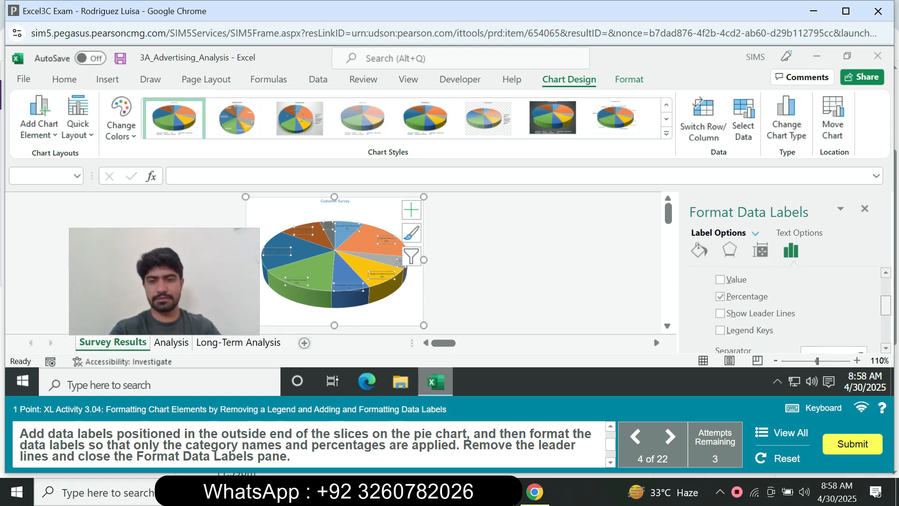
{"action": "left_click_drag", "start_coordinate": [886, 305], "coordinate": [886, 330]}
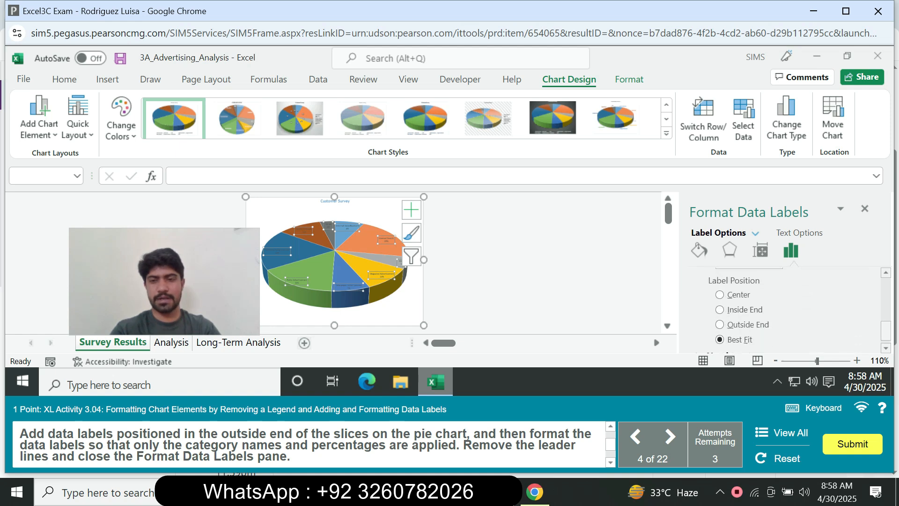
{"action": "left_click", "coordinate": [720, 325]}
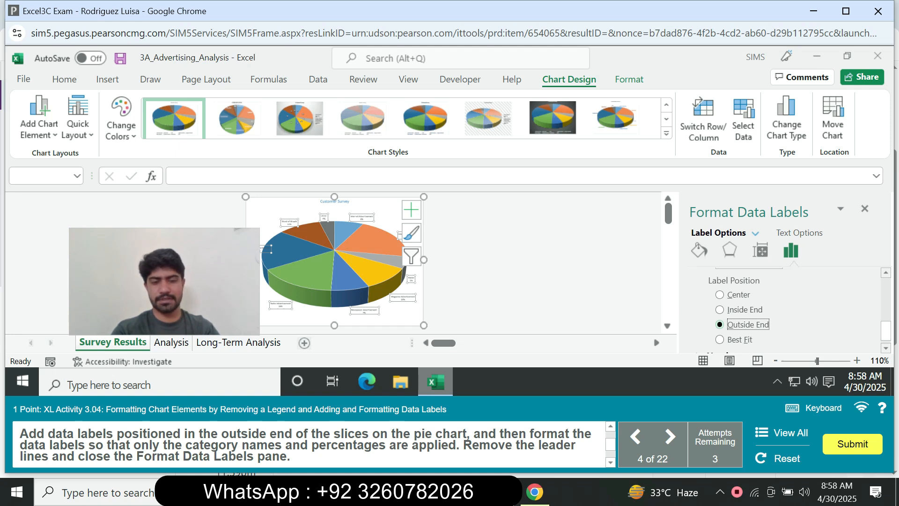
{"action": "left_click", "coordinate": [864, 209]}
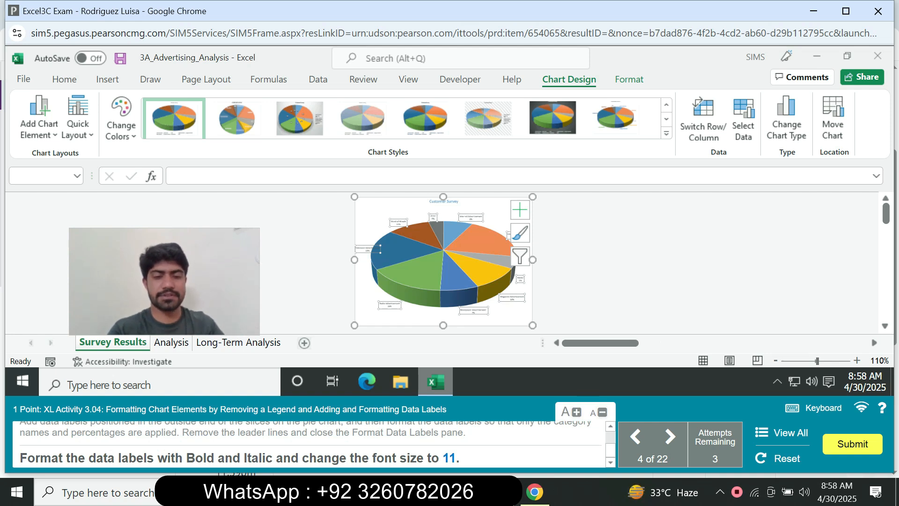
- Format the pie chart's data labels as bold and italic with font size 11
{"action": "left_click", "coordinate": [64, 79]}
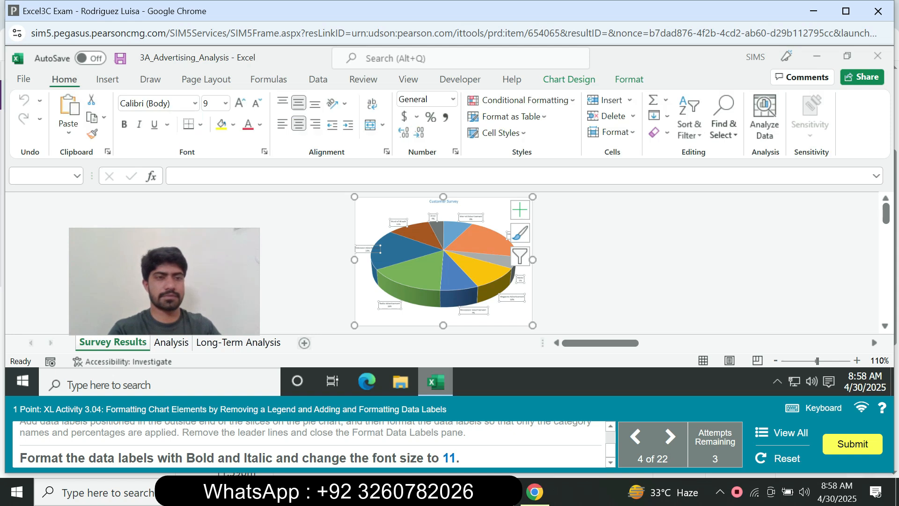
{"action": "left_click", "coordinate": [124, 124]}
{"action": "left_click", "coordinate": [140, 124]}
{"action": "left_click", "coordinate": [225, 103]}
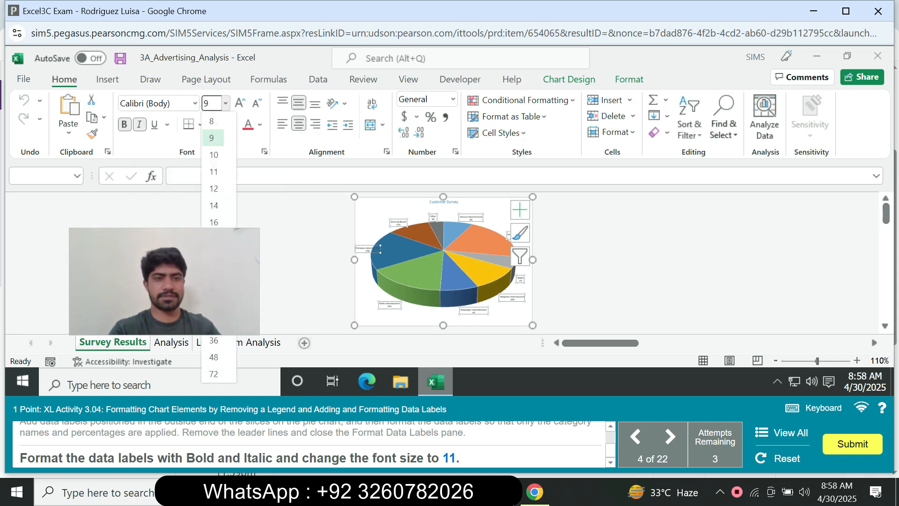
{"action": "left_click", "coordinate": [213, 172]}
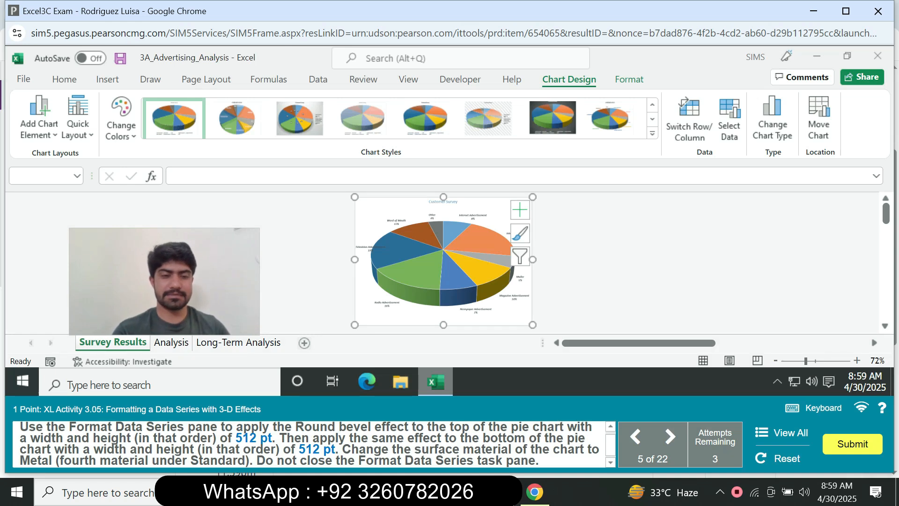
- Open the pie series' 3-D formatting options and apply a Round bevel to the top of the pie
{"action": "left_click", "coordinate": [435, 265]}
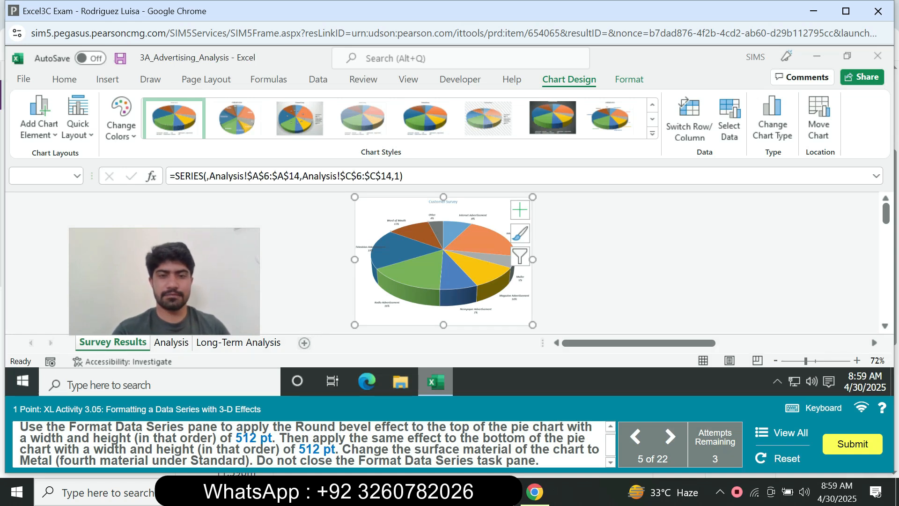
{"action": "double_click", "coordinate": [411, 233]}
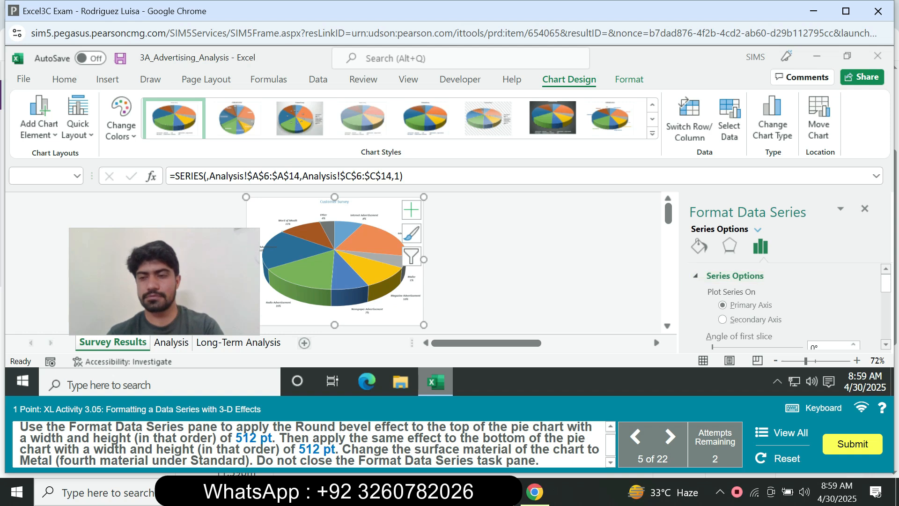
{"action": "left_click_drag", "start_coordinate": [886, 283], "coordinate": [885, 330]}
{"action": "scroll", "coordinate": [785, 305], "scroll_direction": "up", "scroll_amount": 5}
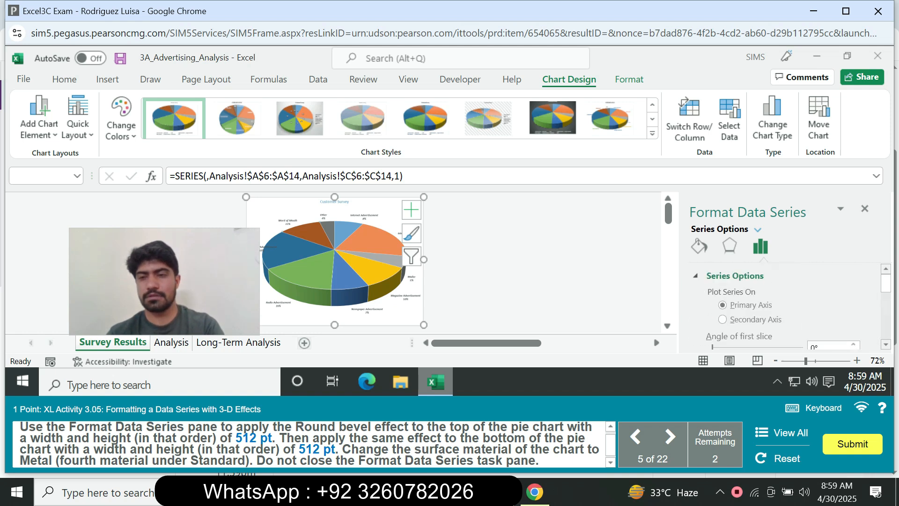
{"action": "left_click", "coordinate": [729, 246]}
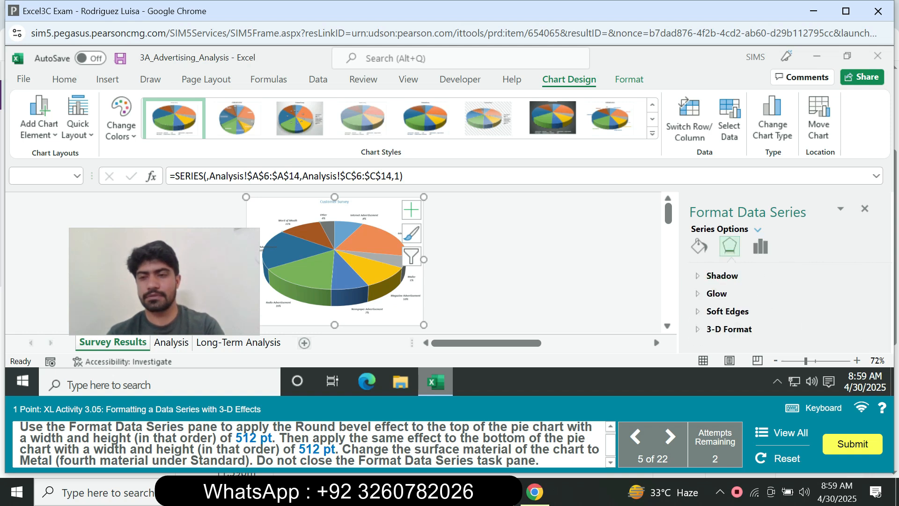
{"action": "left_click", "coordinate": [729, 328]}
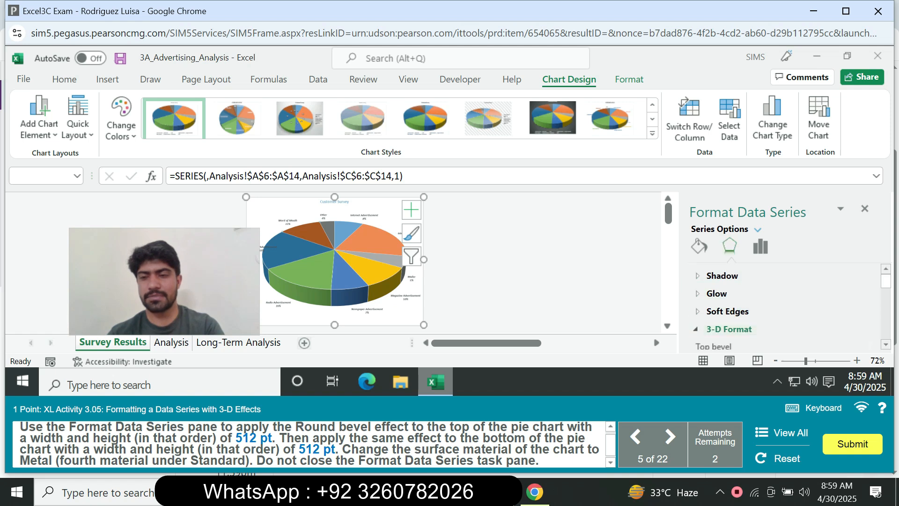
{"action": "scroll", "coordinate": [785, 304], "scroll_direction": "down", "scroll_amount": 3}
{"action": "left_click", "coordinate": [724, 294]}
{"action": "left_click", "coordinate": [604, 173]}
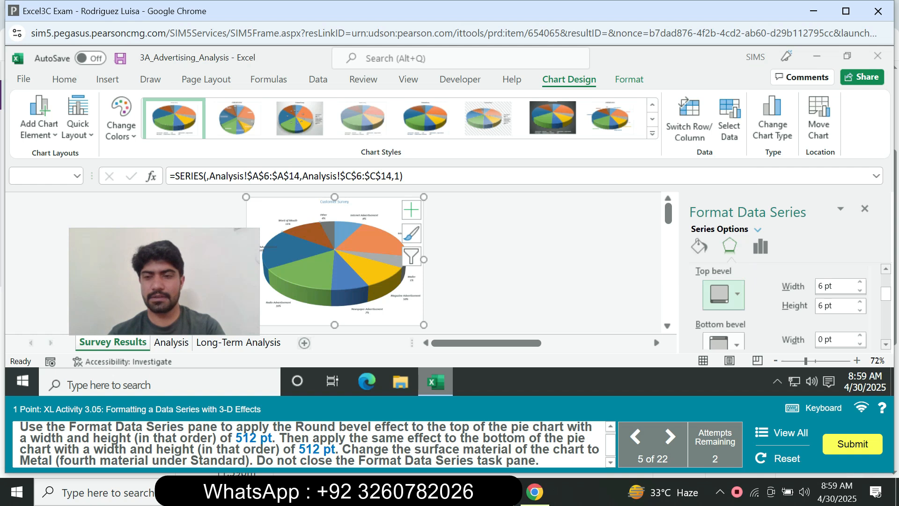
- Set both the width and height of the pie's top bevel to 512 pt
{"action": "double_click", "coordinate": [823, 286]}
{"action": "type", "text": "512"}
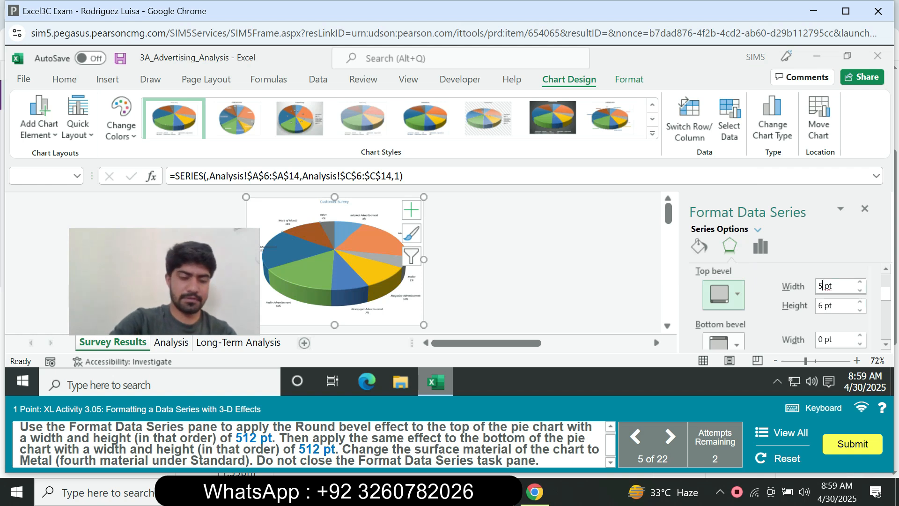
{"action": "key", "text": "Return"}
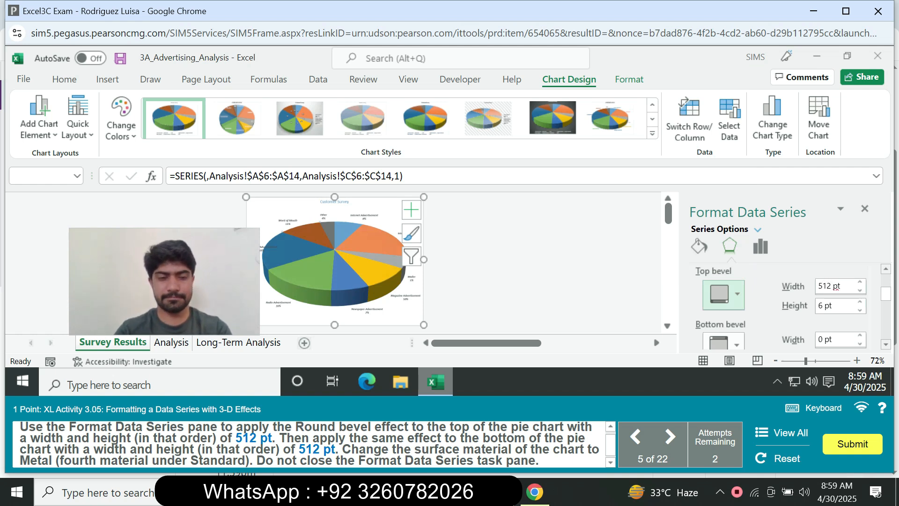
{"action": "double_click", "coordinate": [820, 305]}
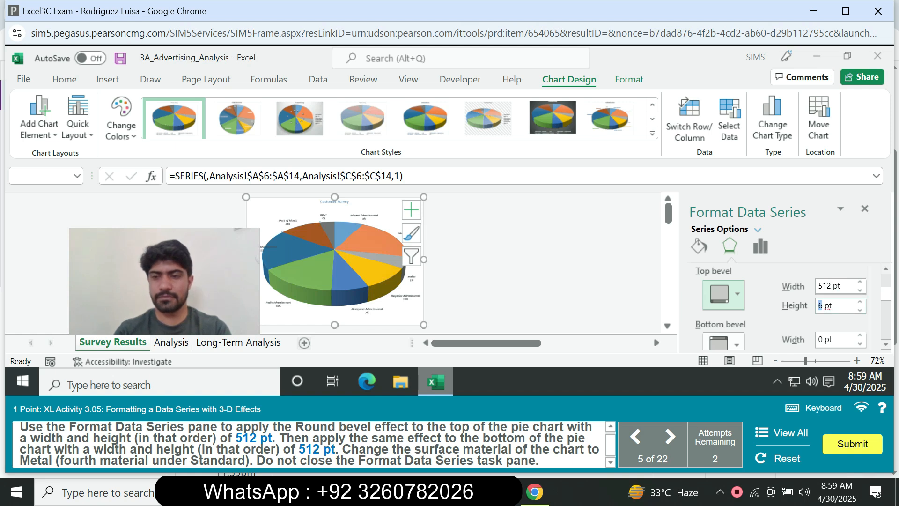
{"action": "type", "text": "512"}
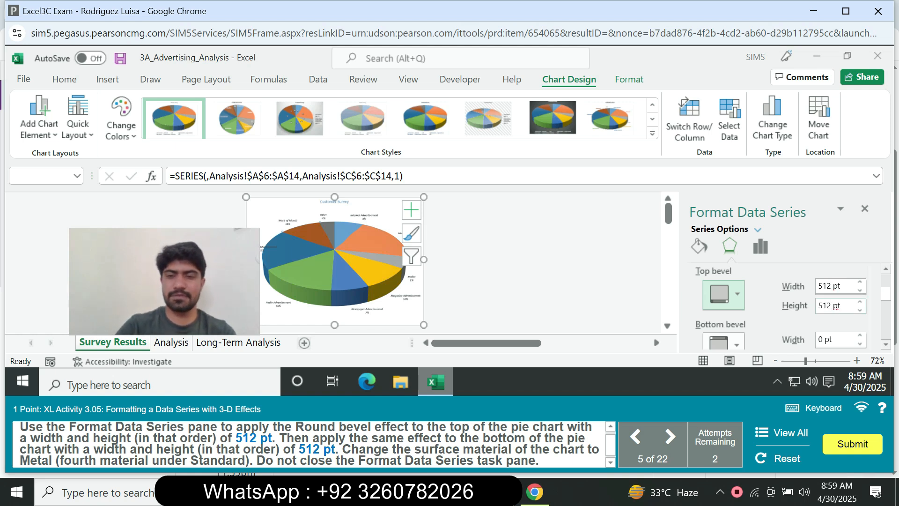
- Apply a Round bevel to the bottom of the pie with width and height of 512 pt
{"action": "left_click", "coordinate": [736, 343]}
{"action": "left_click", "coordinate": [604, 227]}
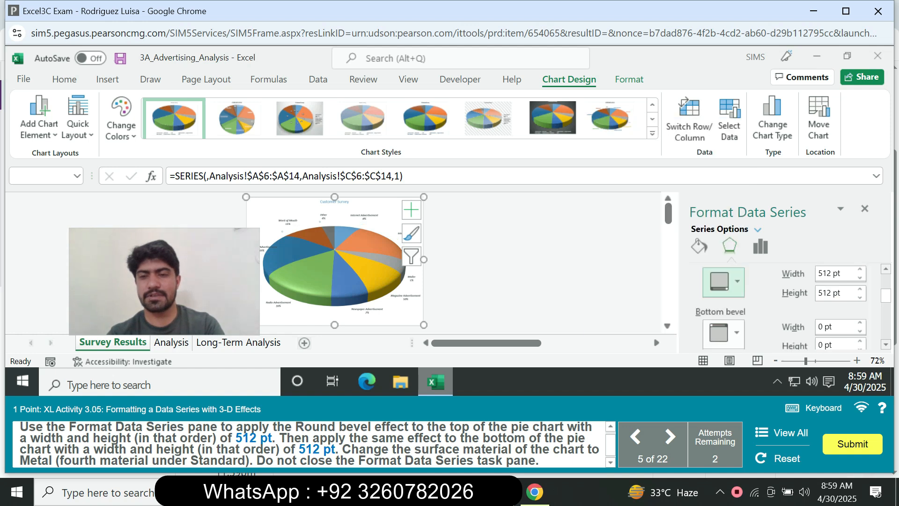
{"action": "double_click", "coordinate": [821, 327]}
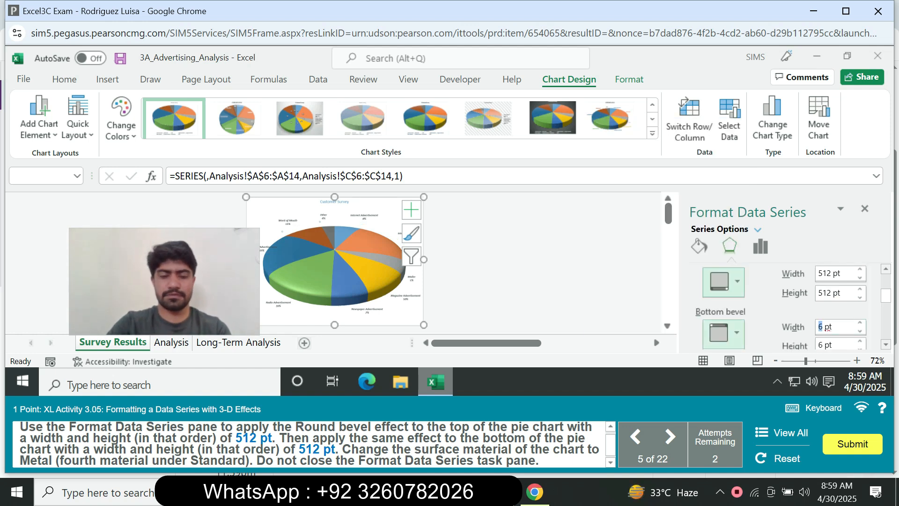
{"action": "type", "text": "512"}
{"action": "key", "text": "Return"}
{"action": "scroll", "coordinate": [831, 327], "scroll_direction": "down", "scroll_amount": 4}
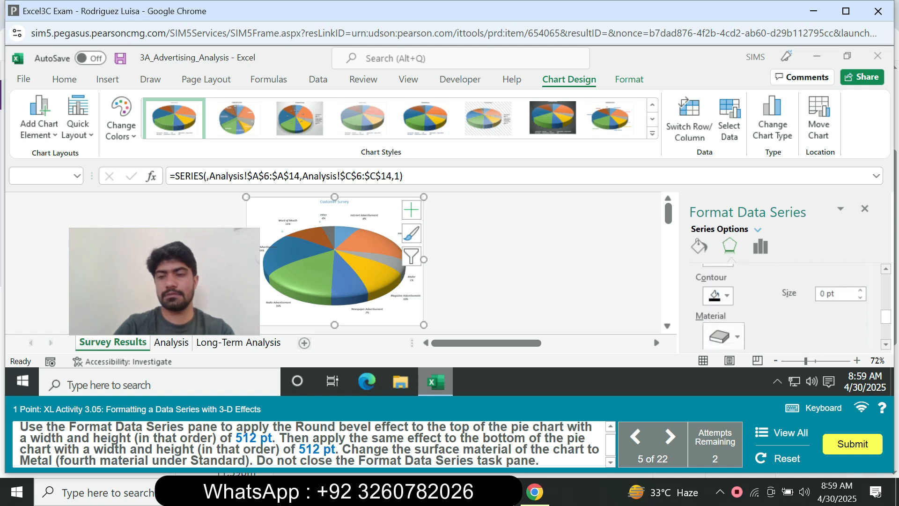
{"action": "key", "text": "Tab"}
{"action": "type", "text": "512"}
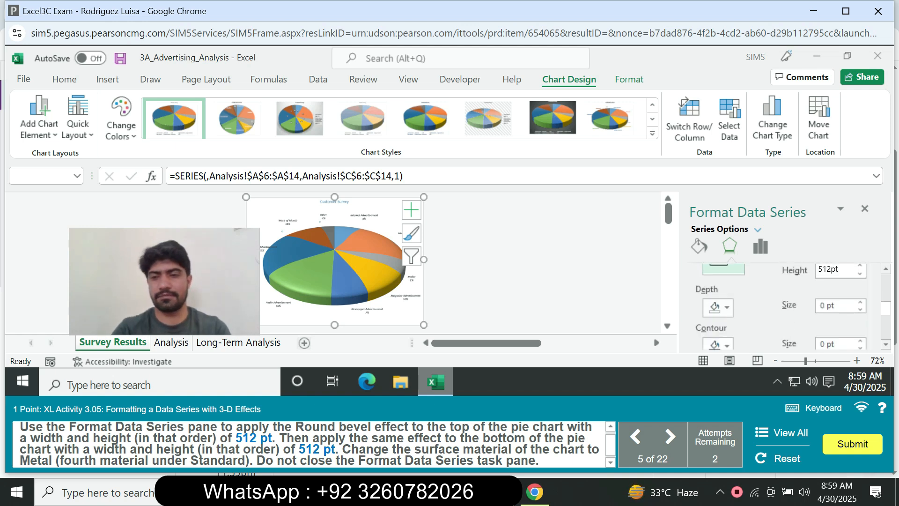
{"action": "key", "text": "Return"}
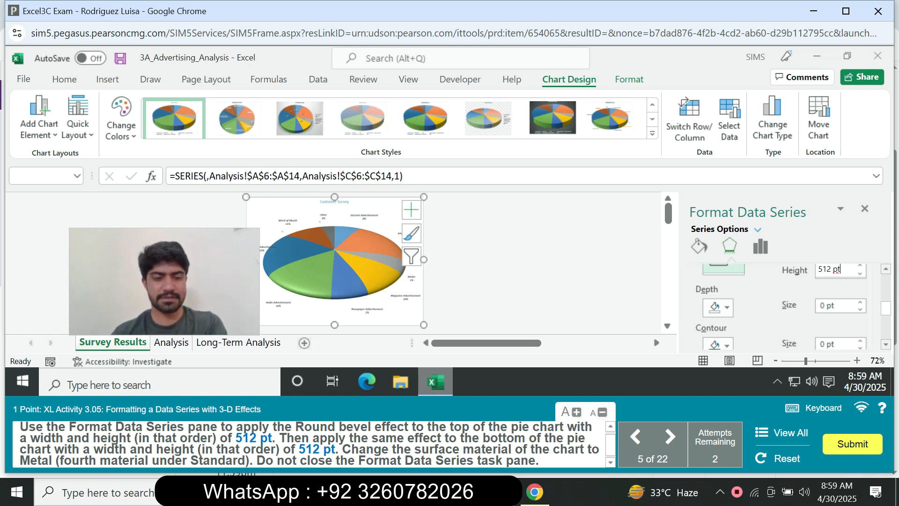
- Change the pie's surface material to the standard Metal option
{"action": "left_click_drag", "start_coordinate": [885, 308], "coordinate": [885, 332]}
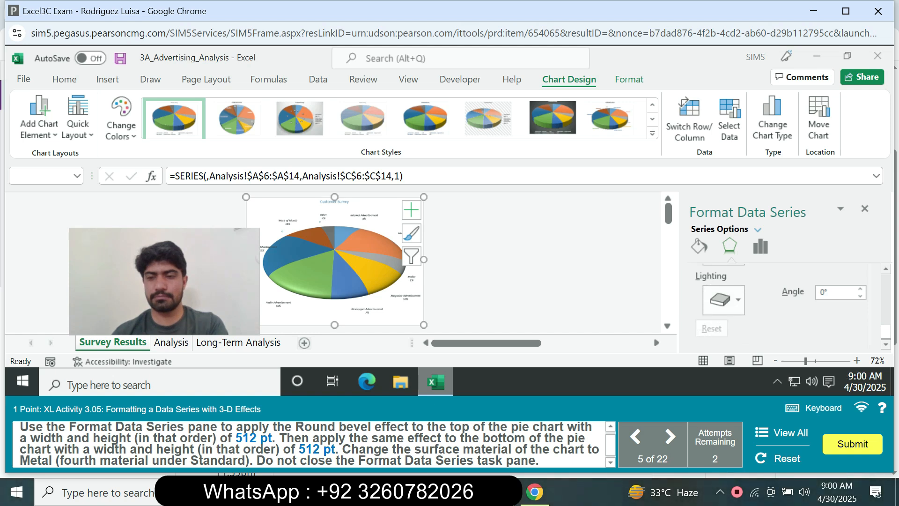
{"action": "left_click_drag", "start_coordinate": [886, 331], "coordinate": [886, 322]}
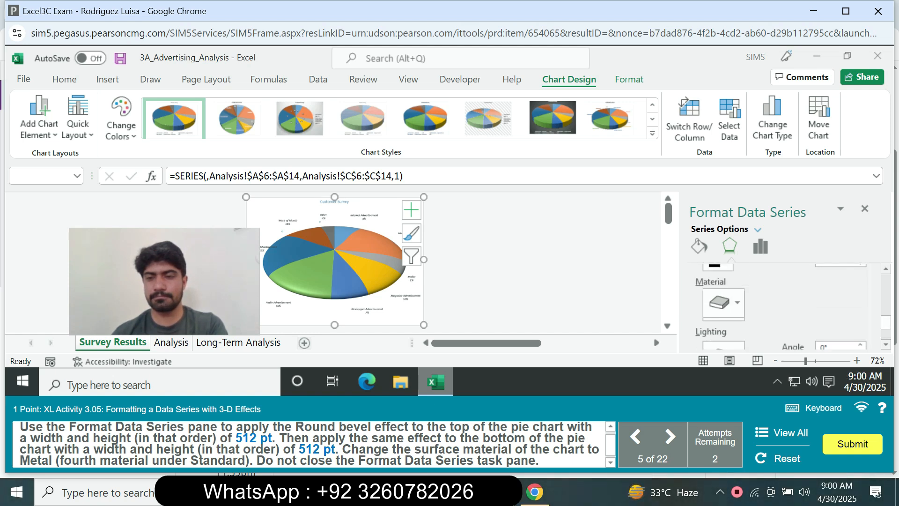
{"action": "left_click", "coordinate": [723, 304]}
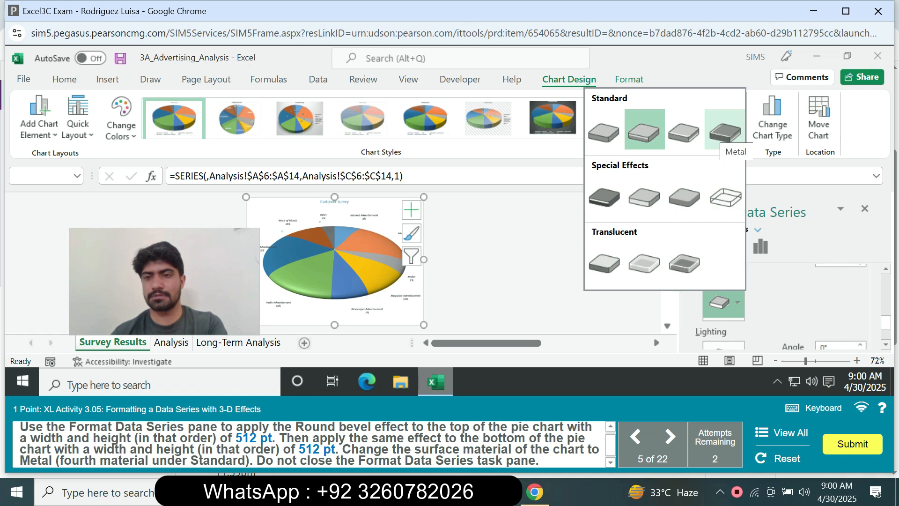
{"action": "left_click", "coordinate": [725, 129]}
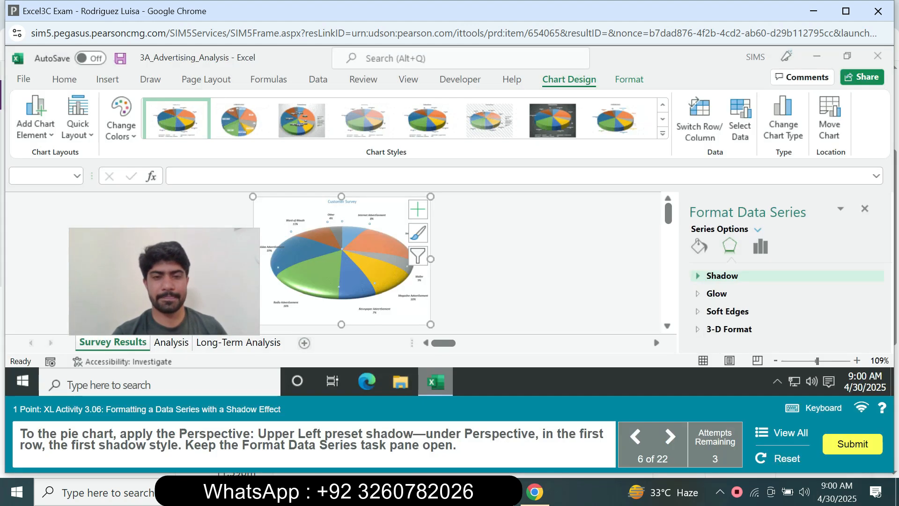
- Apply the Perspective: Upper Left preset shadow to the pie series
{"action": "left_click_drag", "start_coordinate": [164, 282], "coordinate": [81, 298]}
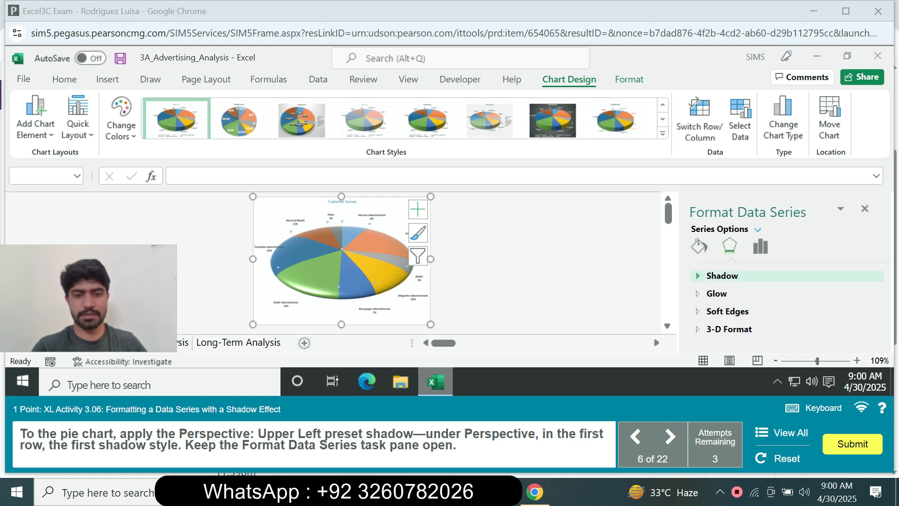
{"action": "left_click", "coordinate": [722, 276]}
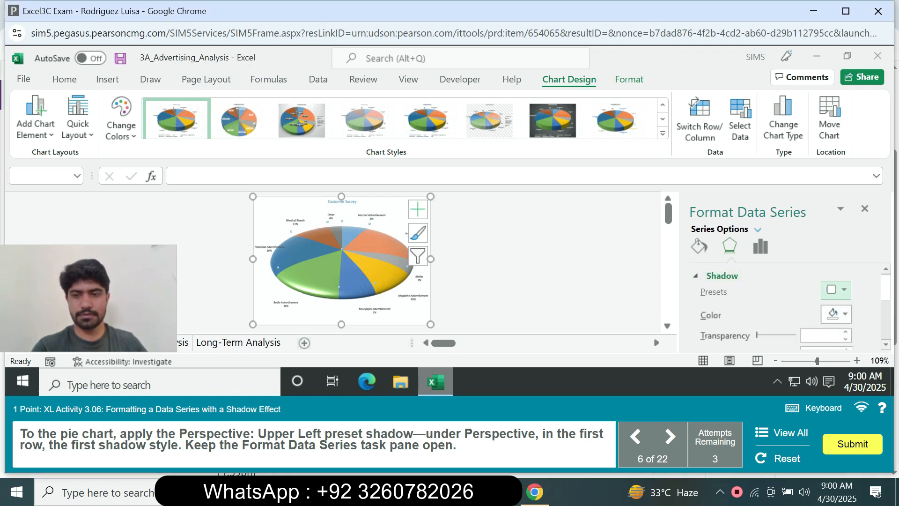
{"action": "left_click", "coordinate": [835, 289]}
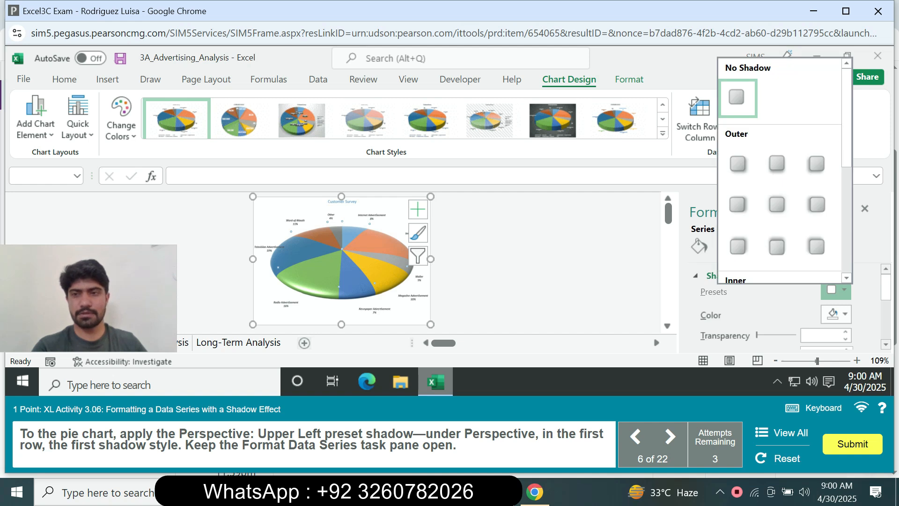
{"action": "scroll", "coordinate": [780, 168], "scroll_direction": "down", "scroll_amount": 5}
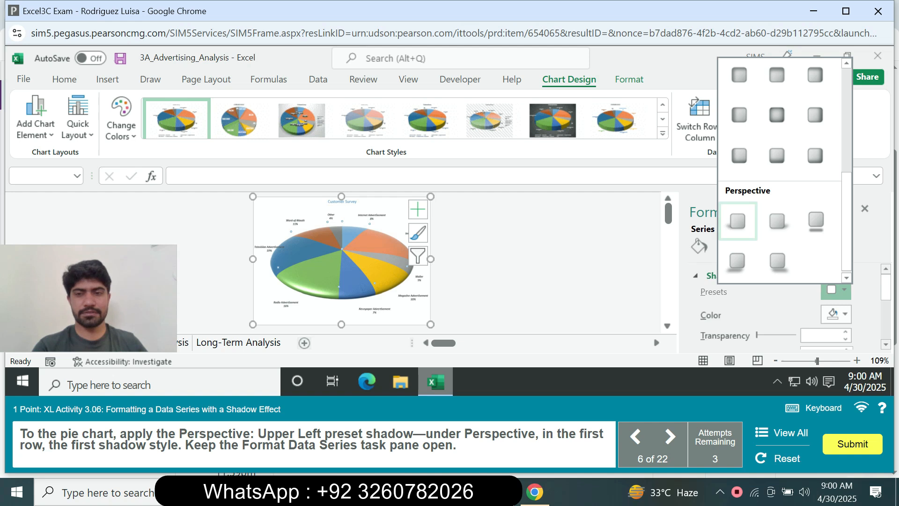
{"action": "left_click", "coordinate": [737, 220]}
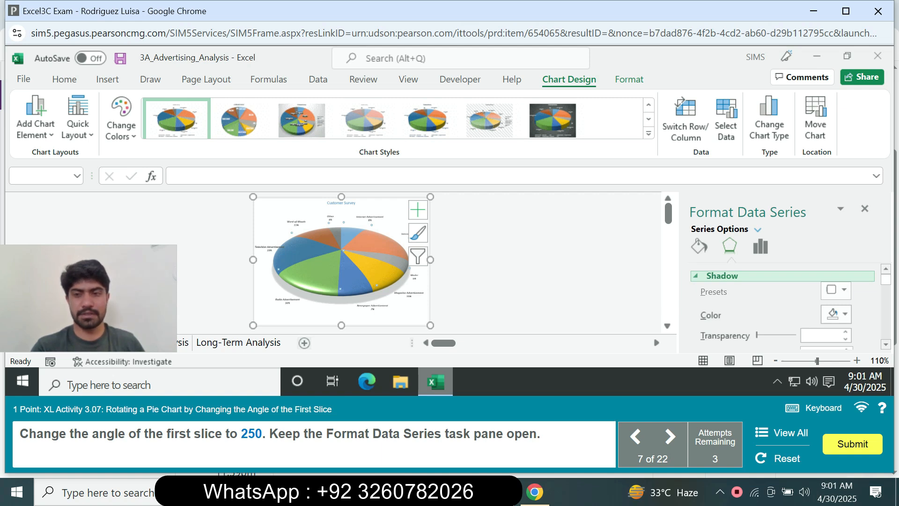
- Rotate the pie by setting the angle of its first slice to 250°
{"action": "left_click", "coordinate": [760, 246]}
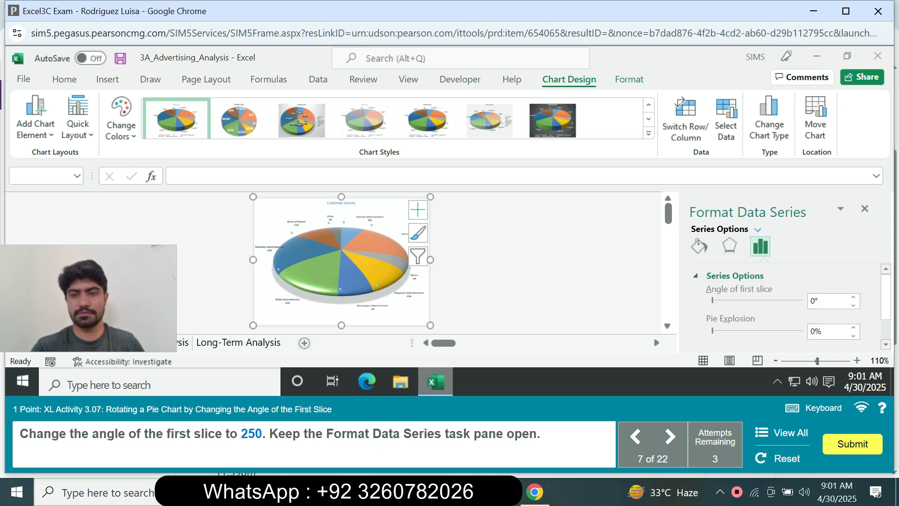
{"action": "double_click", "coordinate": [813, 300]}
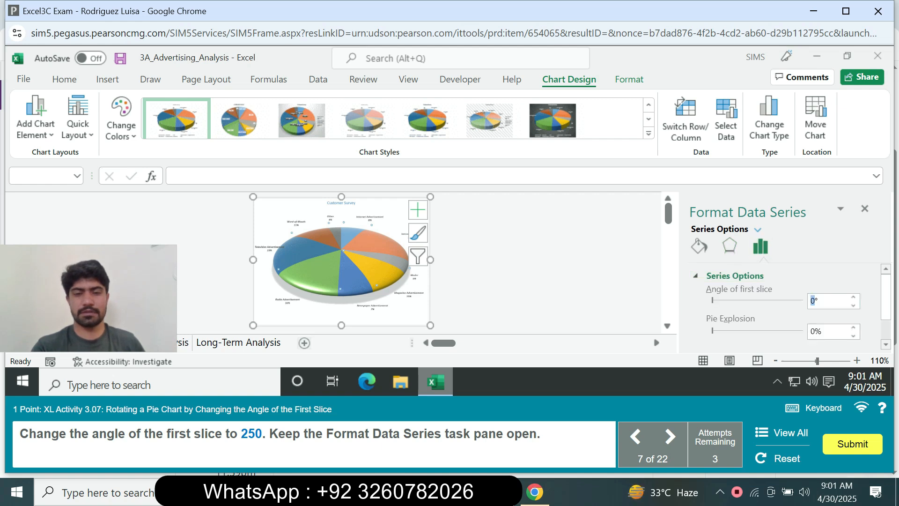
{"action": "type", "text": "250"}
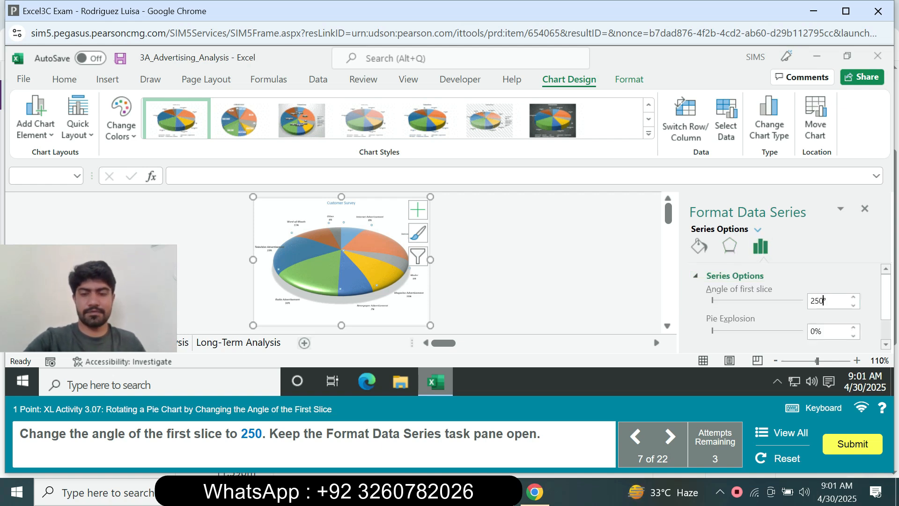
{"action": "key", "text": "Return"}
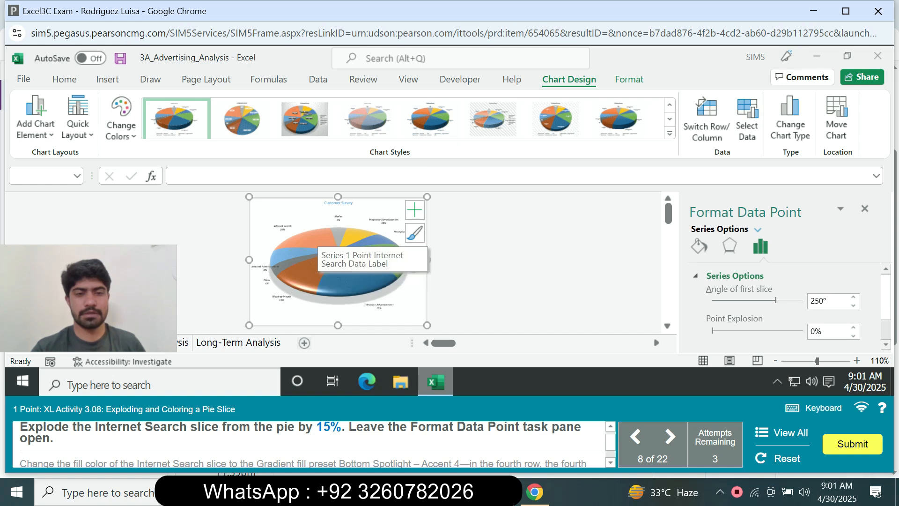
- Select the Internet Search slice and set its point explosion to 15%
{"action": "left_click", "coordinate": [314, 240]}
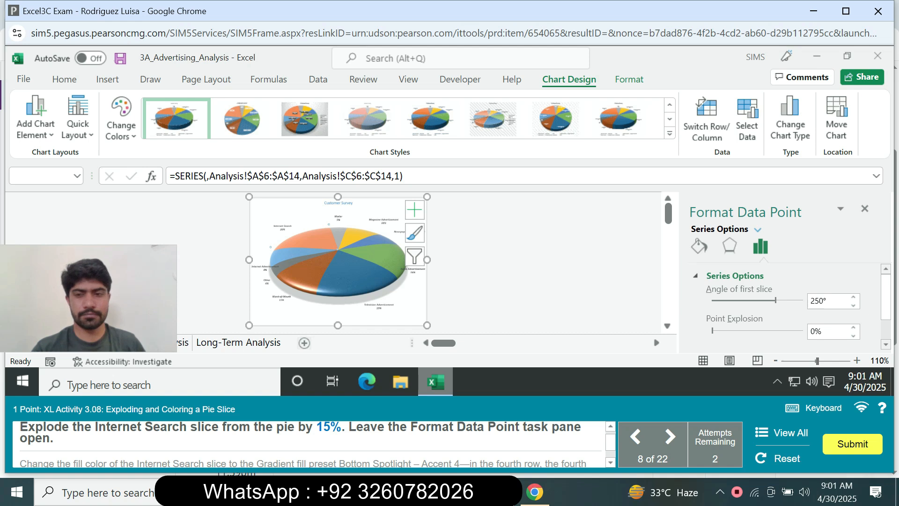
{"action": "double_click", "coordinate": [812, 331]}
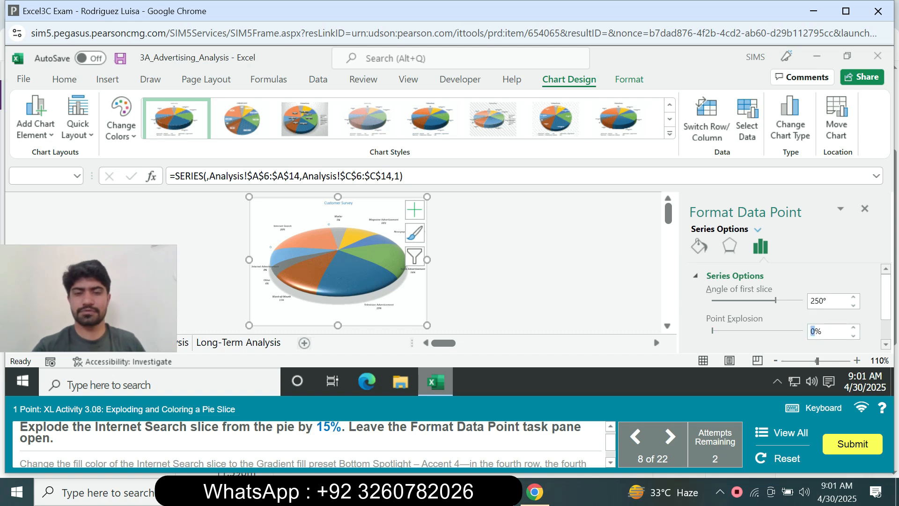
{"action": "type", "text": "15"}
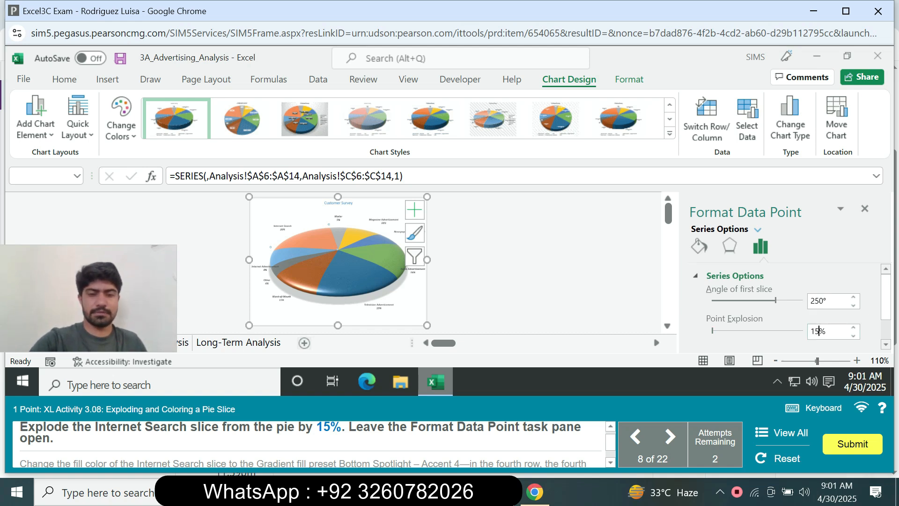
{"action": "key", "text": "Return"}
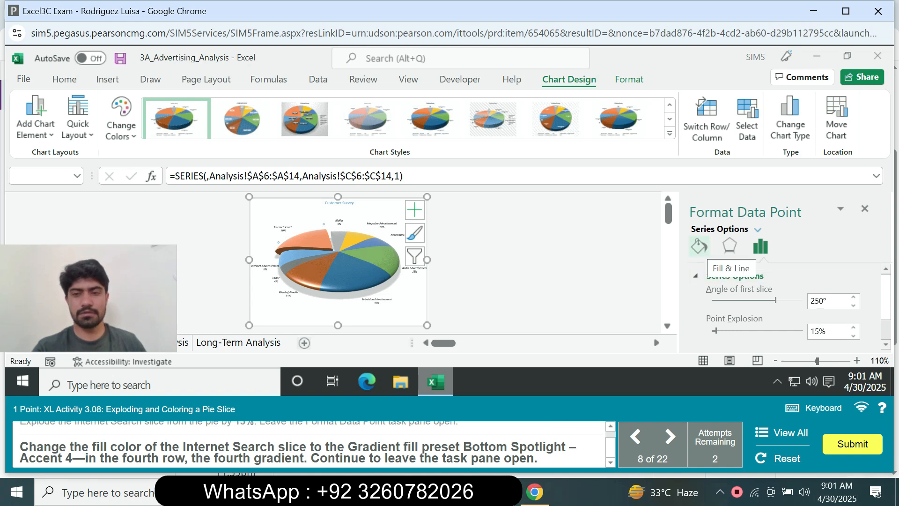
- Fill the exploded Internet Search slice with the preset gradient Bottom Spotlight - Accent 4
{"action": "left_click", "coordinate": [698, 246]}
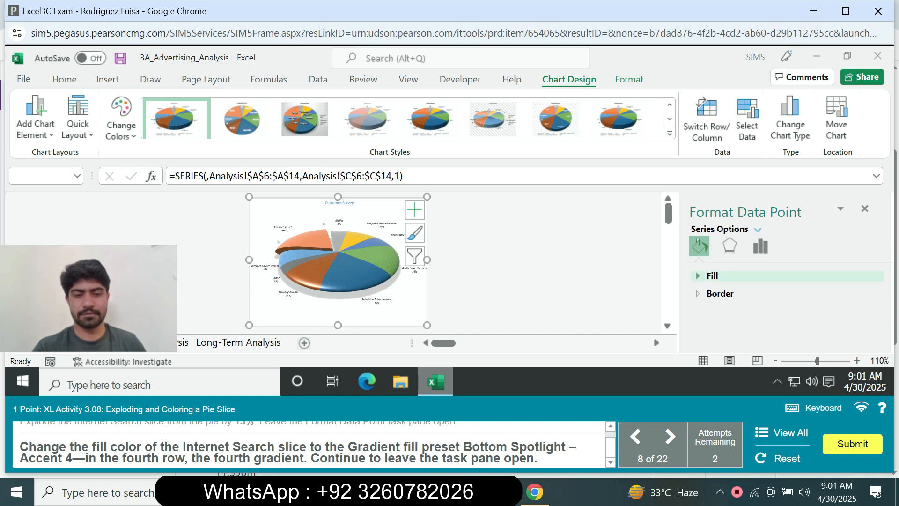
{"action": "left_click", "coordinate": [712, 275]}
{"action": "left_click", "coordinate": [708, 319]}
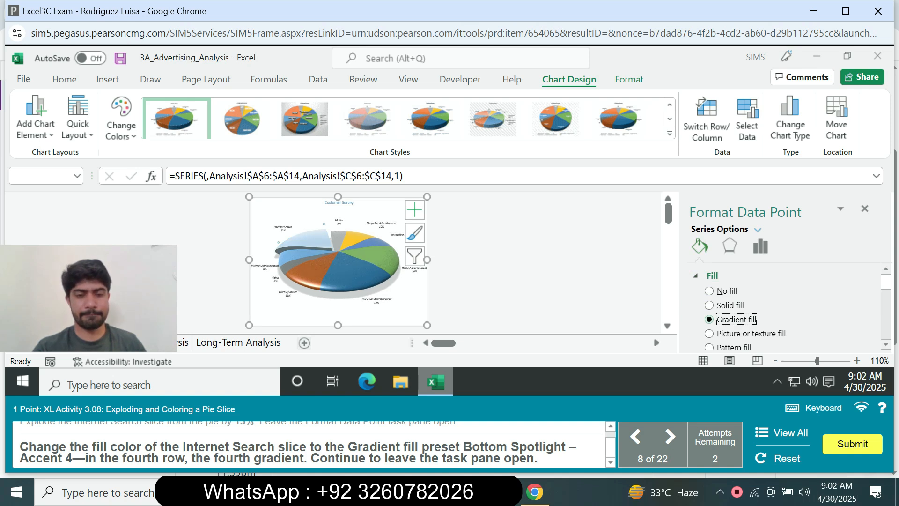
{"action": "scroll", "coordinate": [787, 304], "scroll_direction": "down", "scroll_amount": 3}
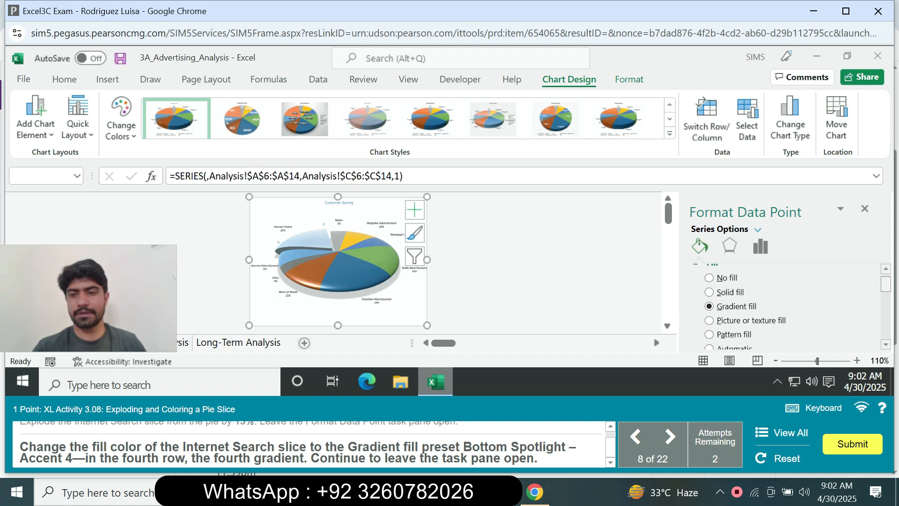
{"action": "left_click", "coordinate": [851, 335]}
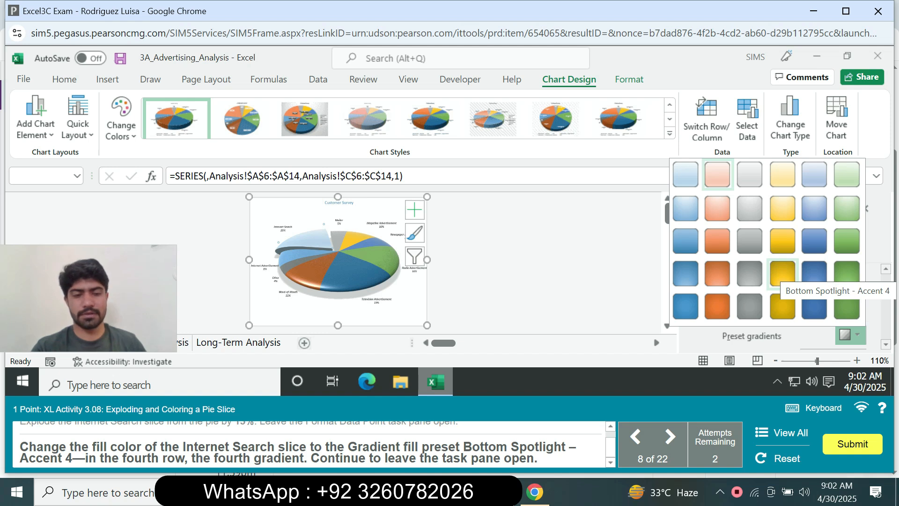
{"action": "left_click", "coordinate": [782, 273]}
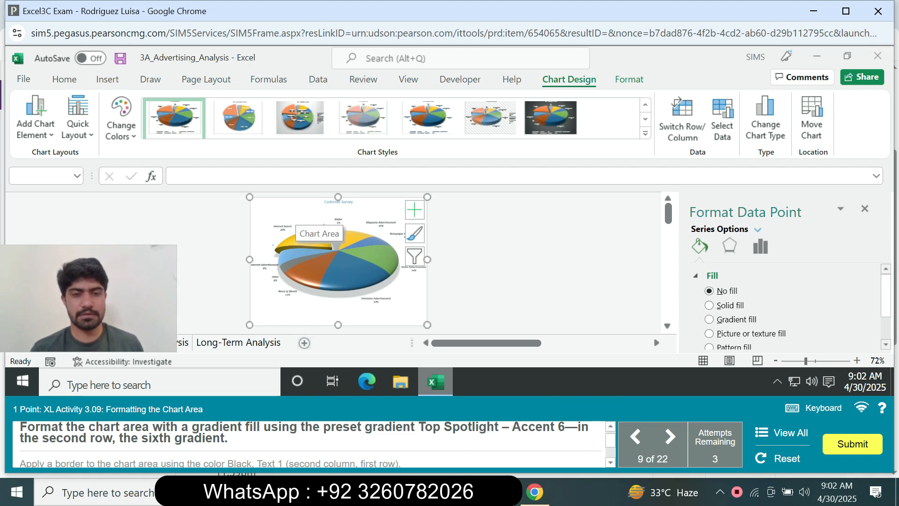
- Format the pie chart's chart area with a gradient fill using the preset Top Spotlight - Accent 6
{"action": "left_click", "coordinate": [283, 211]}
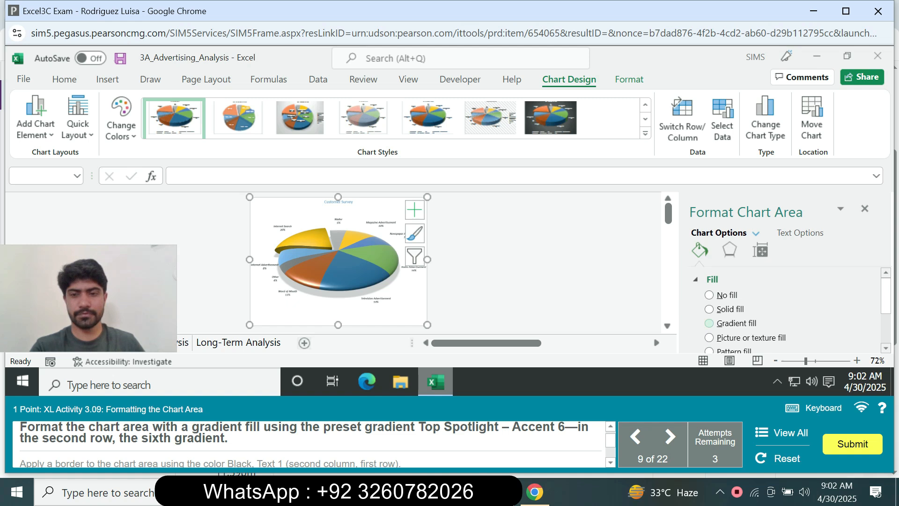
{"action": "left_click", "coordinate": [709, 323]}
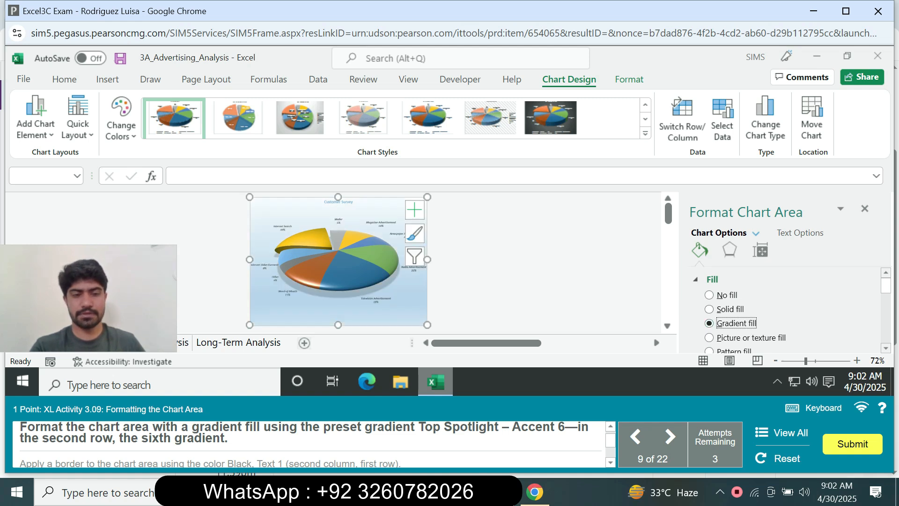
{"action": "scroll", "coordinate": [787, 311], "scroll_direction": "down", "scroll_amount": 5}
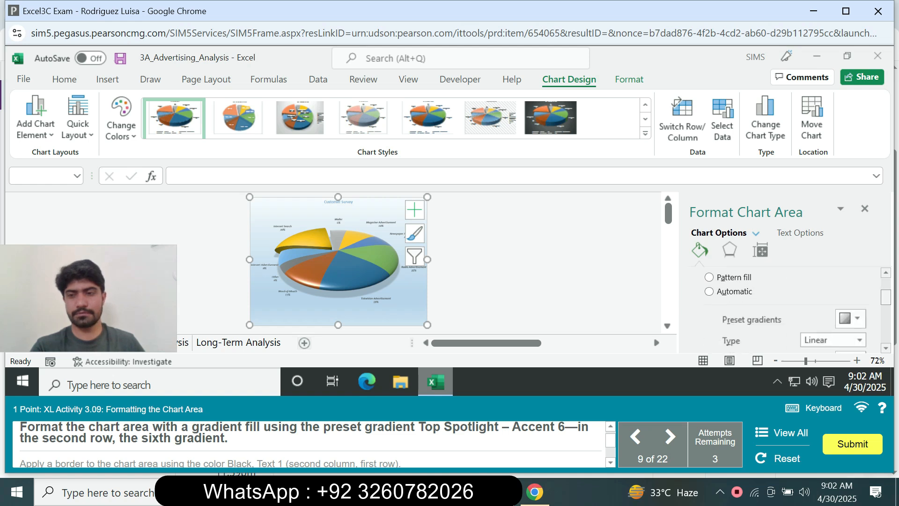
{"action": "left_click", "coordinate": [851, 277]}
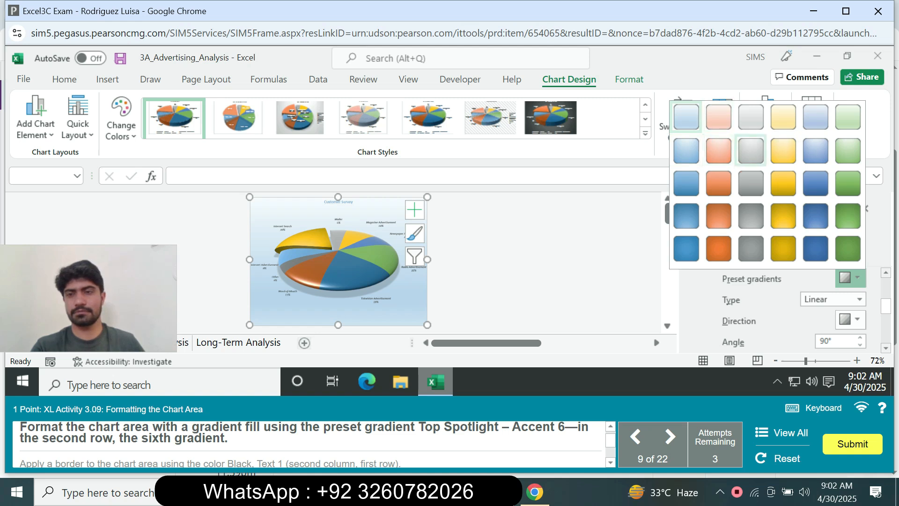
{"action": "left_click", "coordinate": [847, 150]}
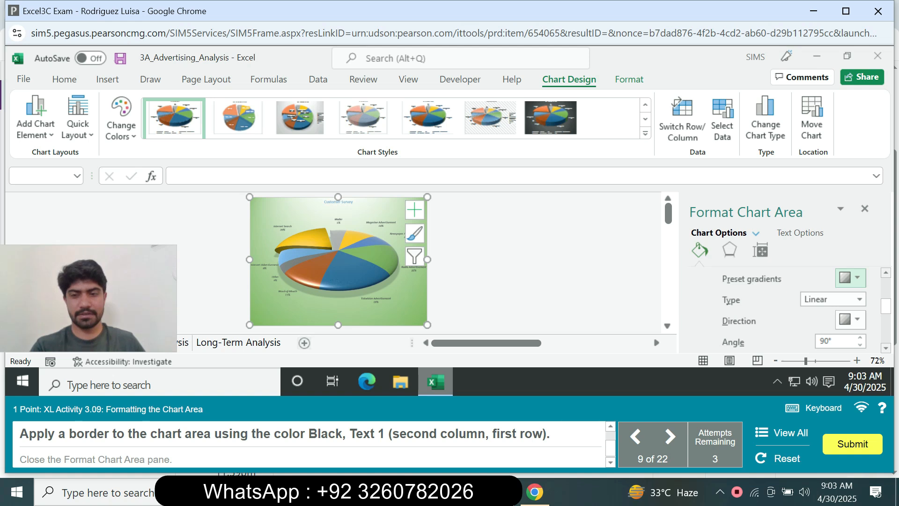
- Apply a solid border in Black, Text 1 to the chart area and close the Format Chart Area pane
{"action": "left_click_drag", "start_coordinate": [886, 305], "coordinate": [885, 283]}
{"action": "left_click", "coordinate": [712, 279]}
{"action": "left_click", "coordinate": [720, 297]}
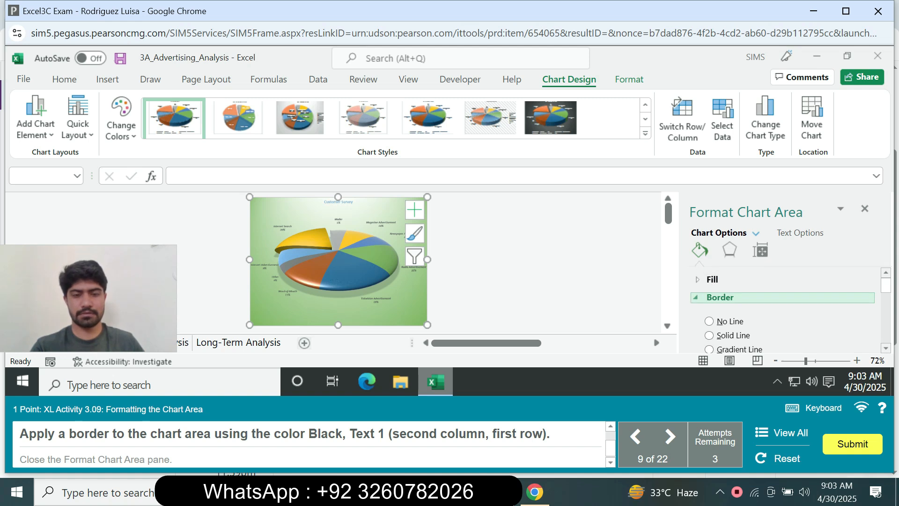
{"action": "left_click", "coordinate": [709, 335]}
{"action": "scroll", "coordinate": [885, 285], "scroll_direction": "down", "scroll_amount": 1}
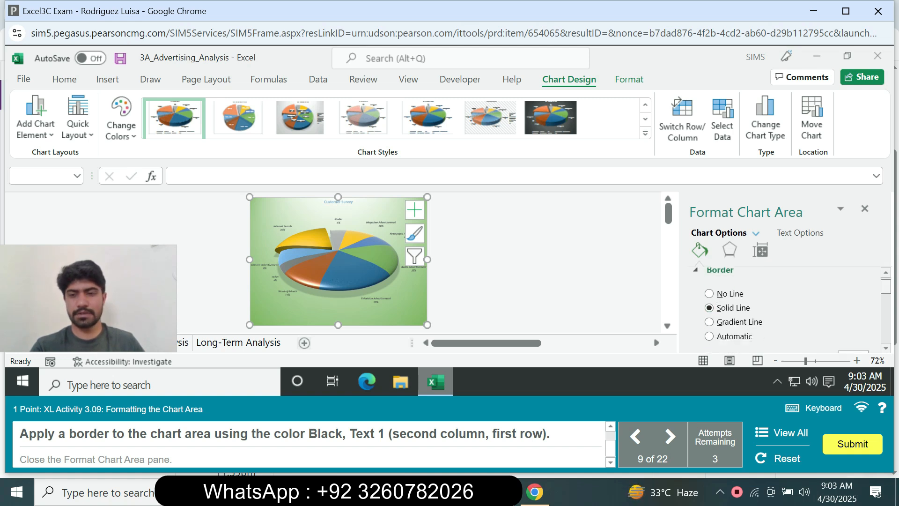
{"action": "scroll", "coordinate": [862, 314], "scroll_direction": "down", "scroll_amount": 1}
{"action": "left_click", "coordinate": [862, 314]}
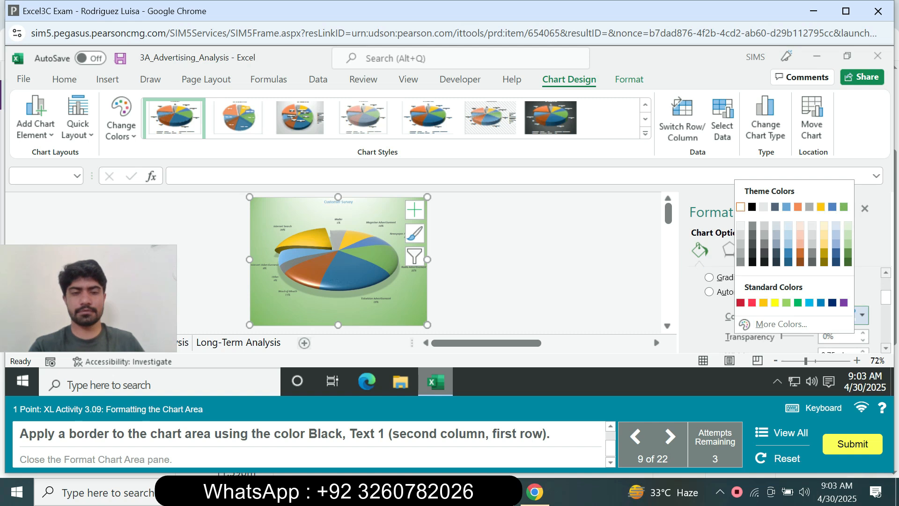
{"action": "left_click", "coordinate": [752, 206]}
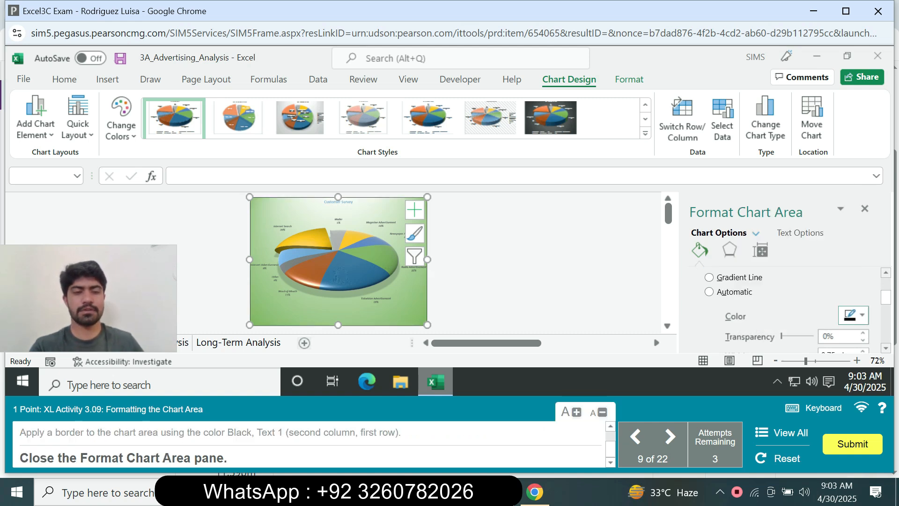
{"action": "left_click", "coordinate": [865, 209]}
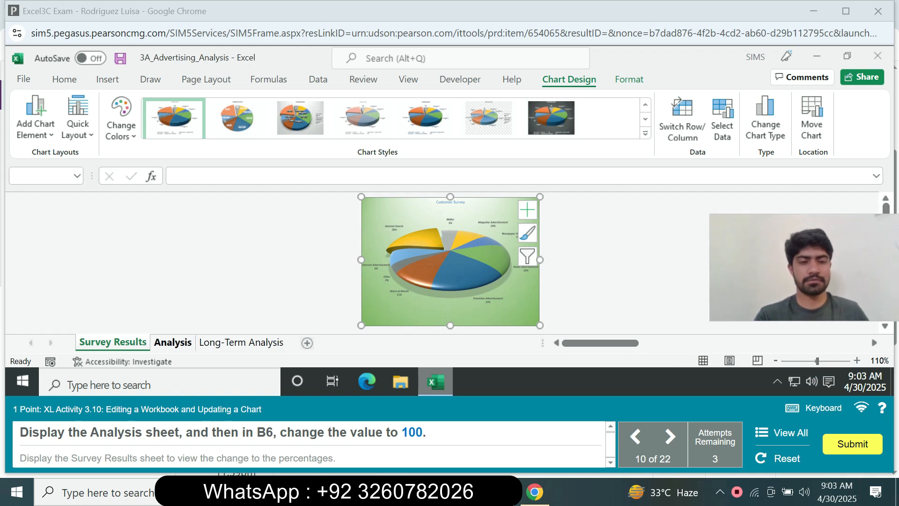
- Change cell B6 on the Analysis sheet to 100 and return to the Survey Results chart sheet
{"action": "left_click", "coordinate": [173, 343]}
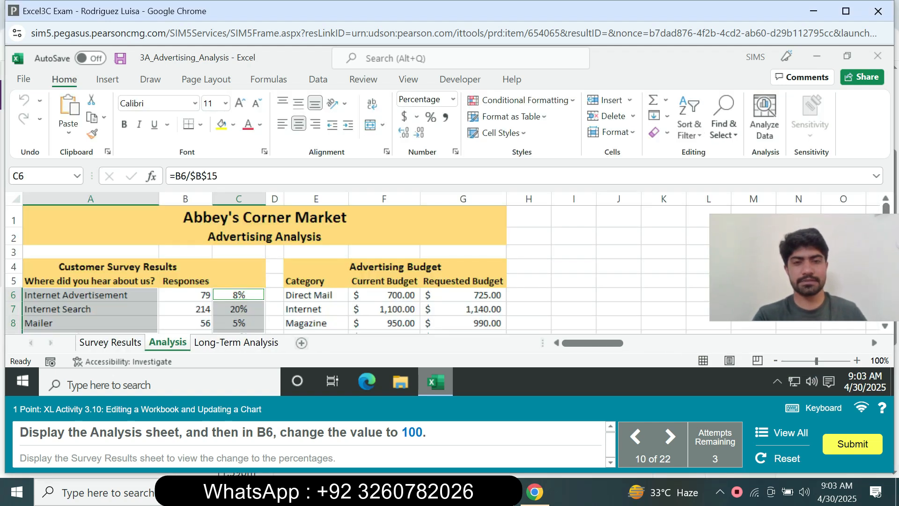
{"action": "left_click", "coordinate": [186, 295]}
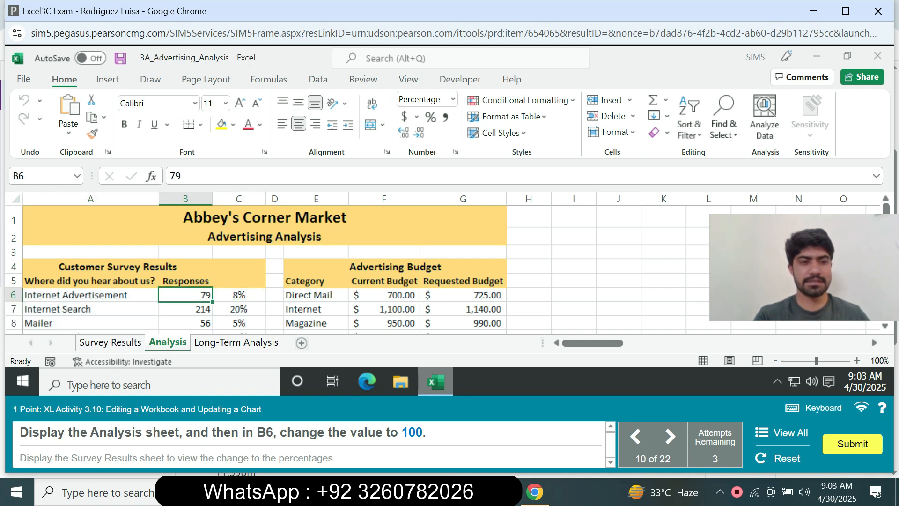
{"action": "type", "text": "100"}
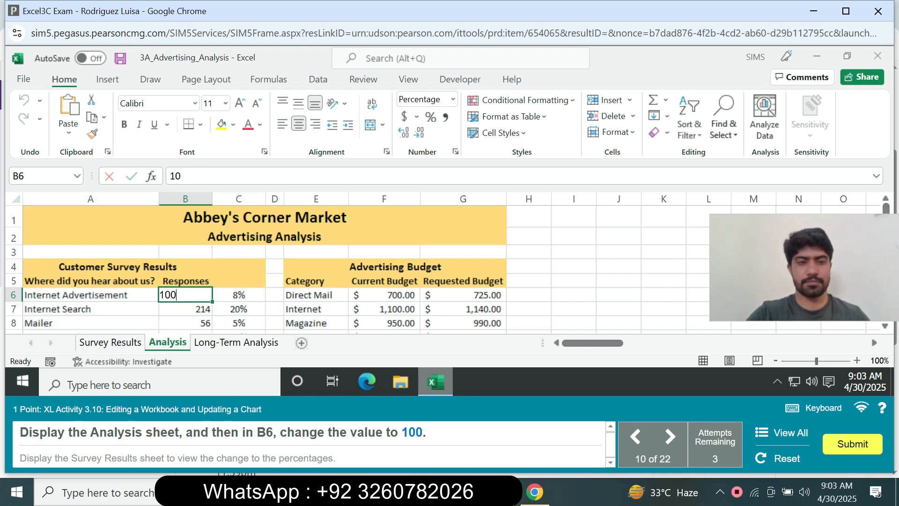
{"action": "key", "text": "Return"}
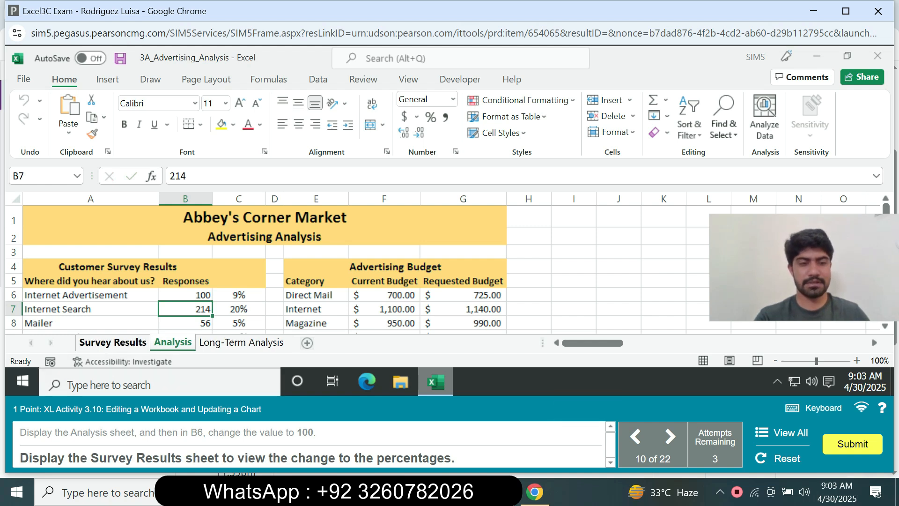
{"action": "left_click", "coordinate": [110, 342]}
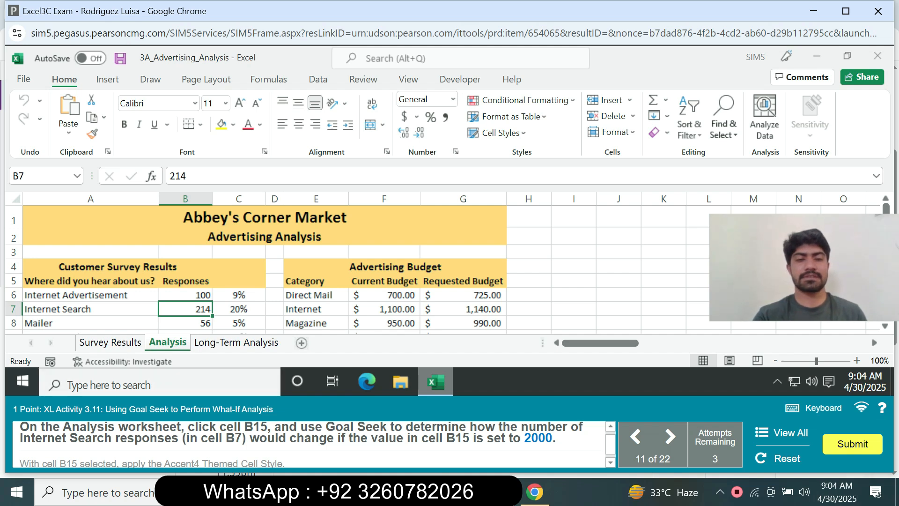
- Run Goal Seek on Analysis cell B15 with a target of 2000 by changing cell B7, and keep the solution
{"action": "left_click", "coordinate": [41, 176]}
{"action": "type", "text": "B15"}
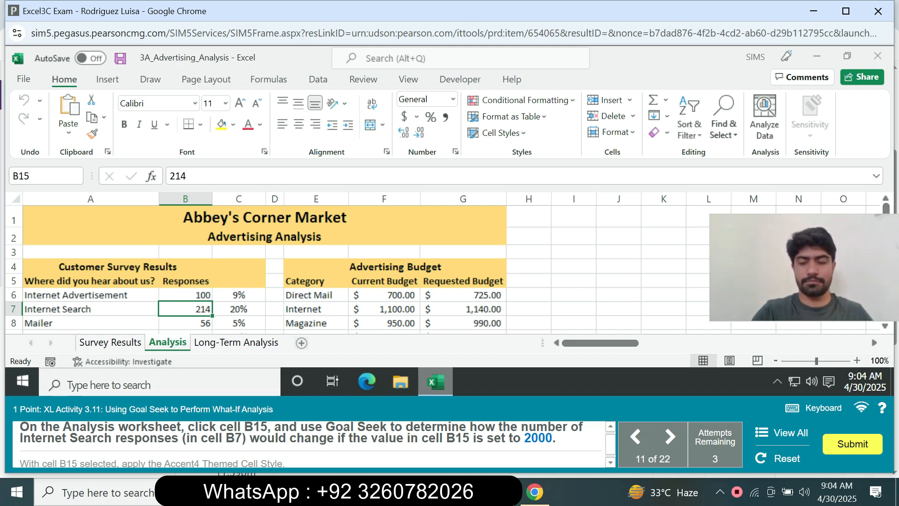
{"action": "key", "text": "Return"}
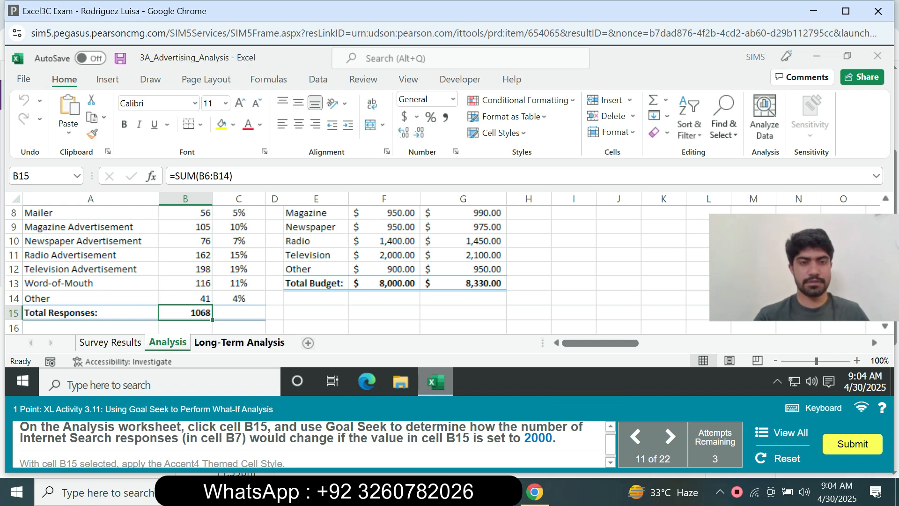
{"action": "left_click", "coordinate": [318, 79]}
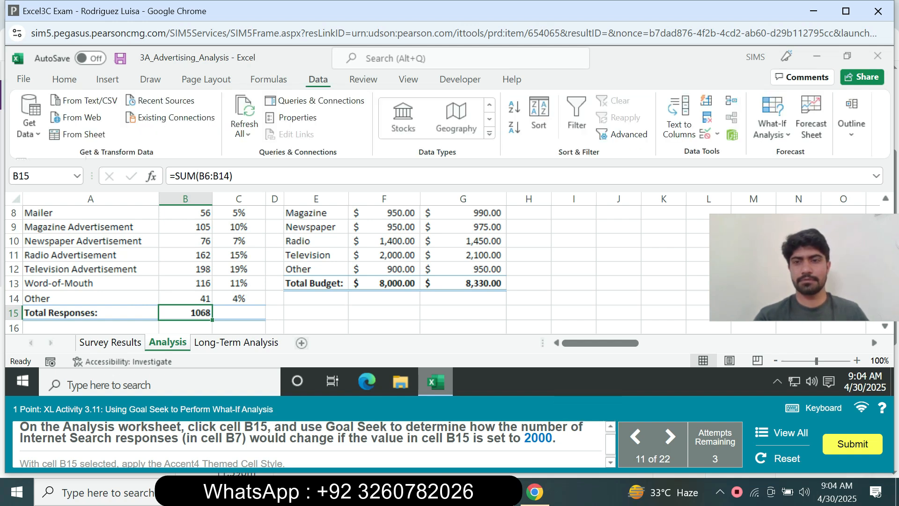
{"action": "left_click", "coordinate": [772, 122]}
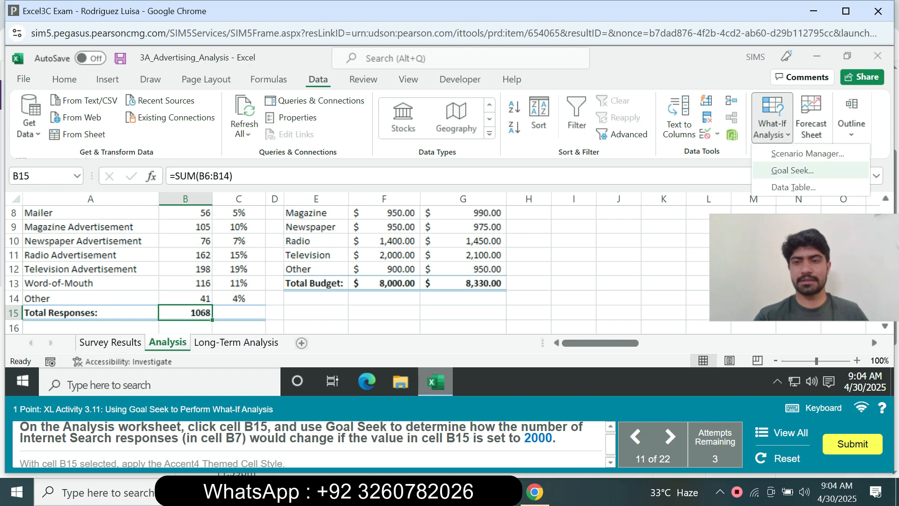
{"action": "left_click", "coordinate": [791, 168]}
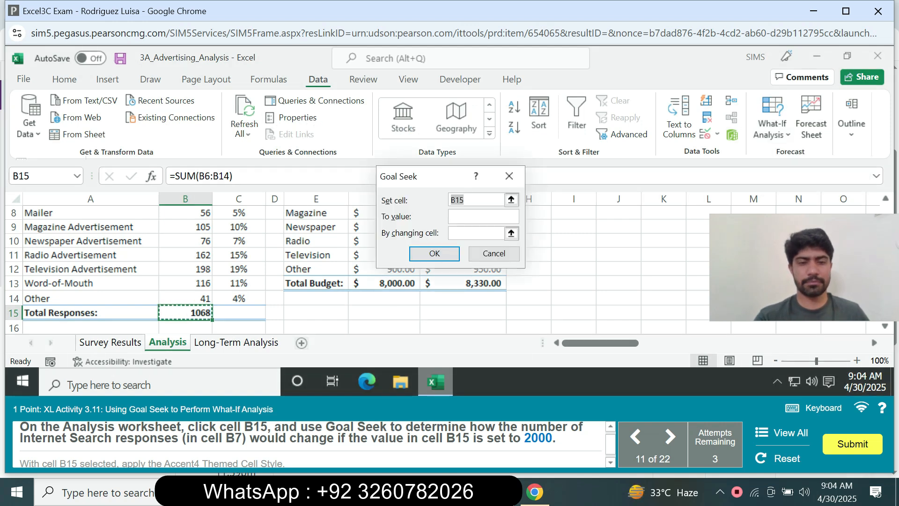
{"action": "left_click", "coordinate": [483, 216]}
{"action": "type", "text": "2000"}
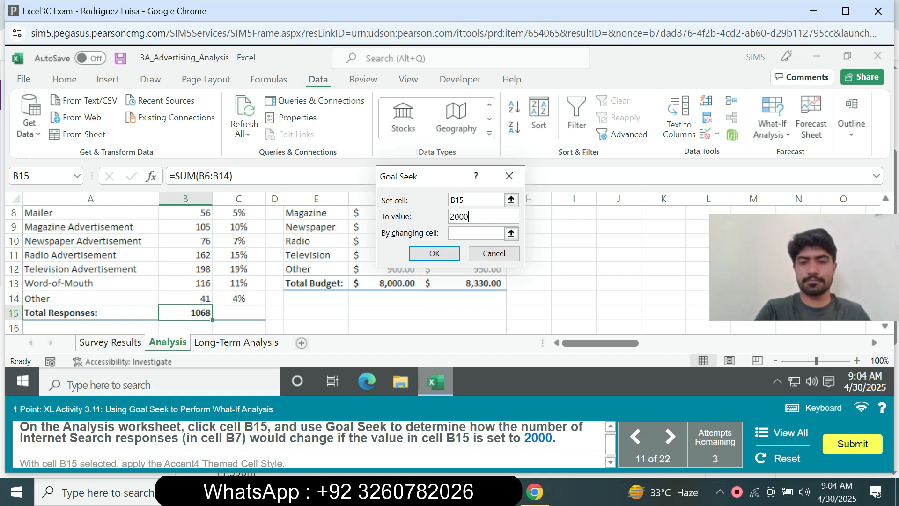
{"action": "left_click", "coordinate": [475, 233]}
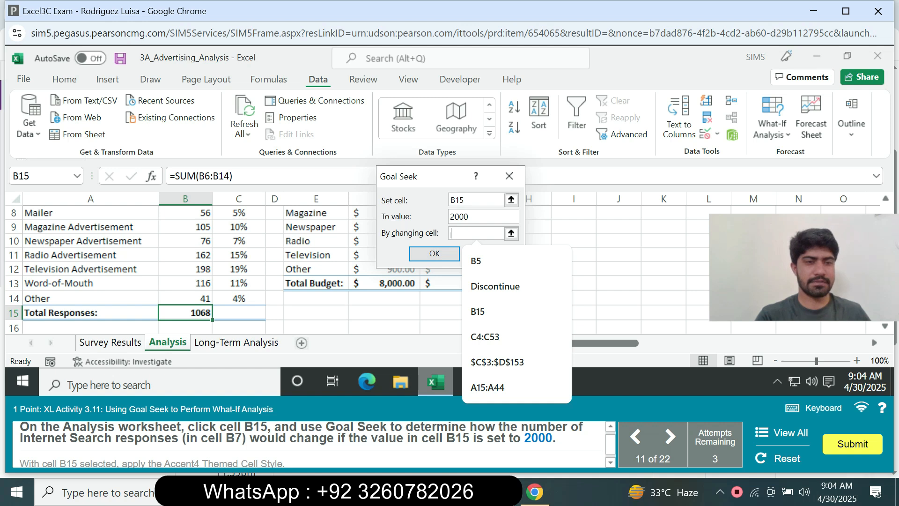
{"action": "type", "text": "B7"}
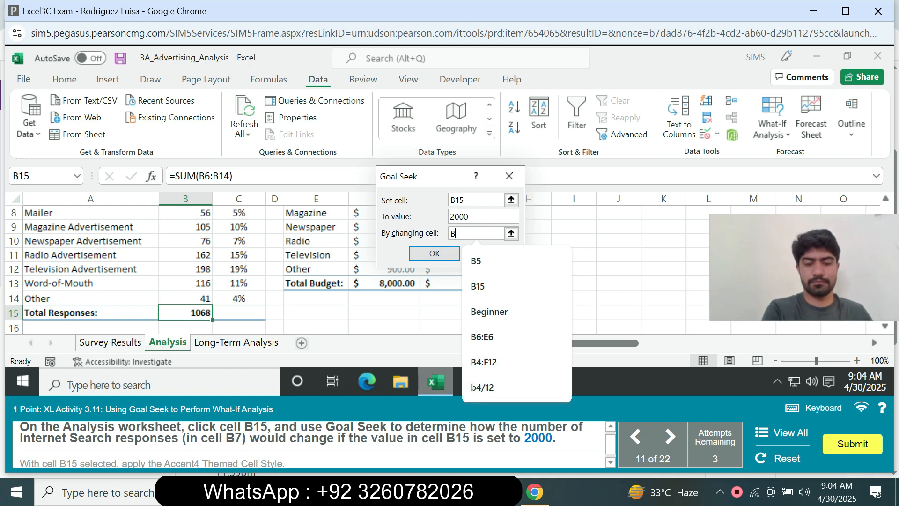
{"action": "key", "text": "Return"}
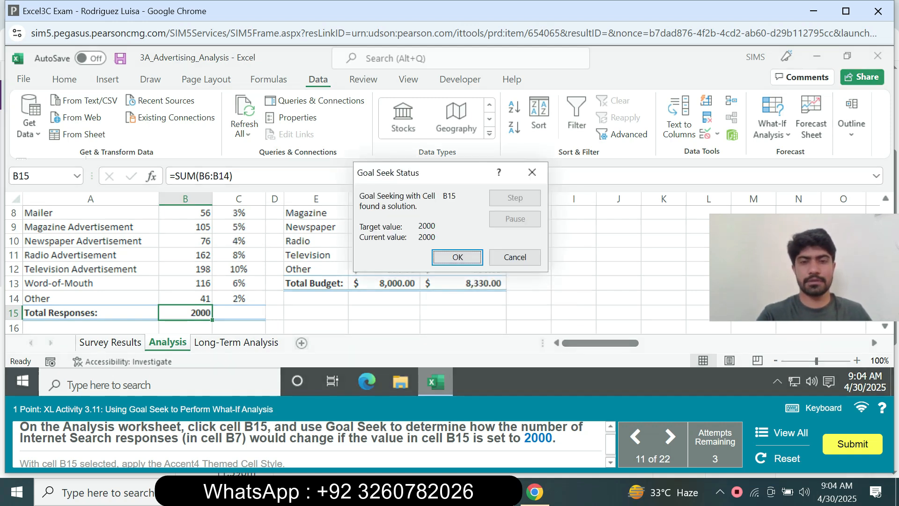
{"action": "key", "text": "Return"}
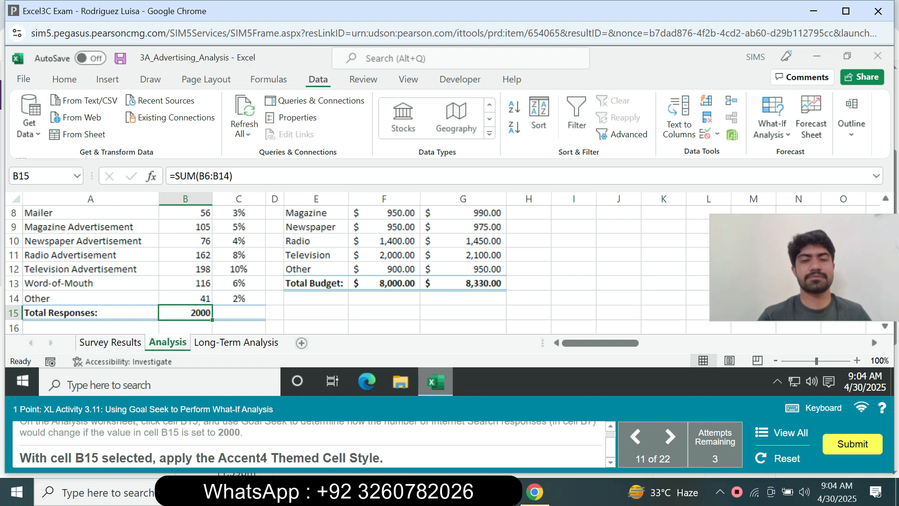
- Apply the Accent4 themed cell style to the Total Responses value in cell B15
{"action": "left_click", "coordinate": [64, 80]}
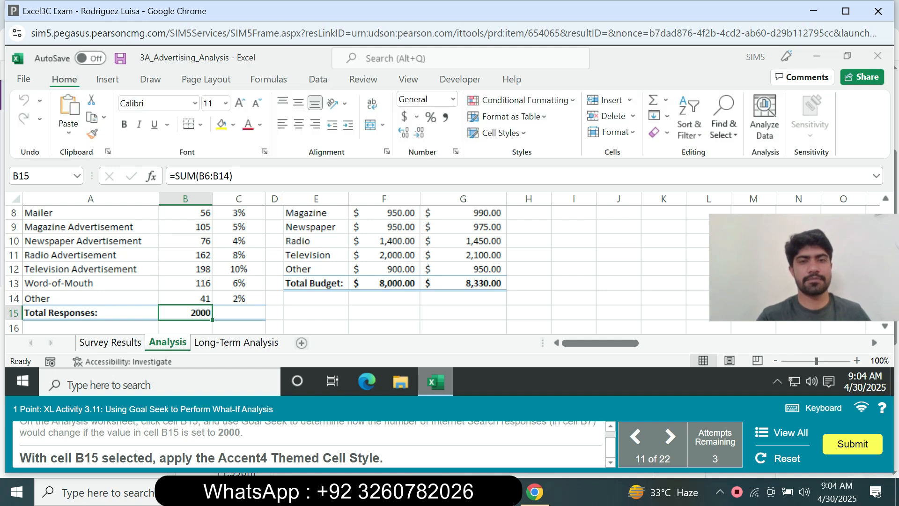
{"action": "left_click", "coordinate": [497, 133]}
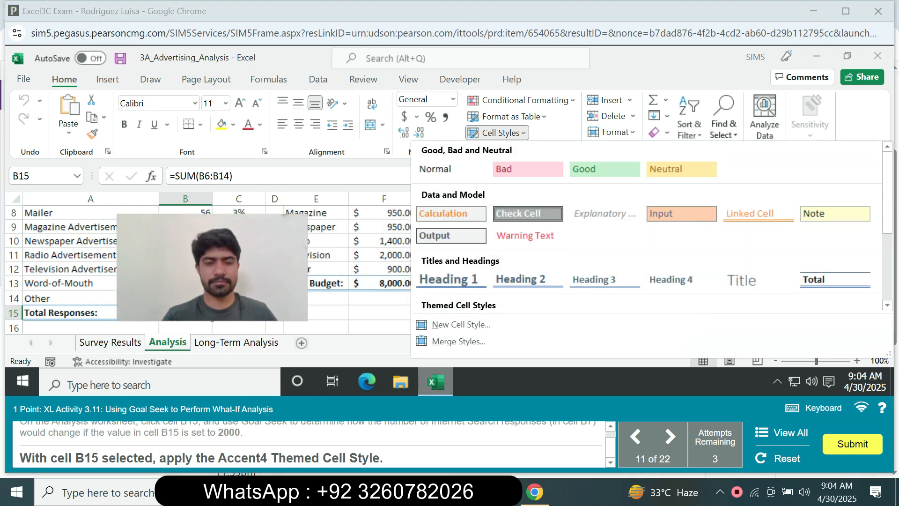
{"action": "scroll", "coordinate": [604, 244], "scroll_direction": "down", "scroll_amount": 3}
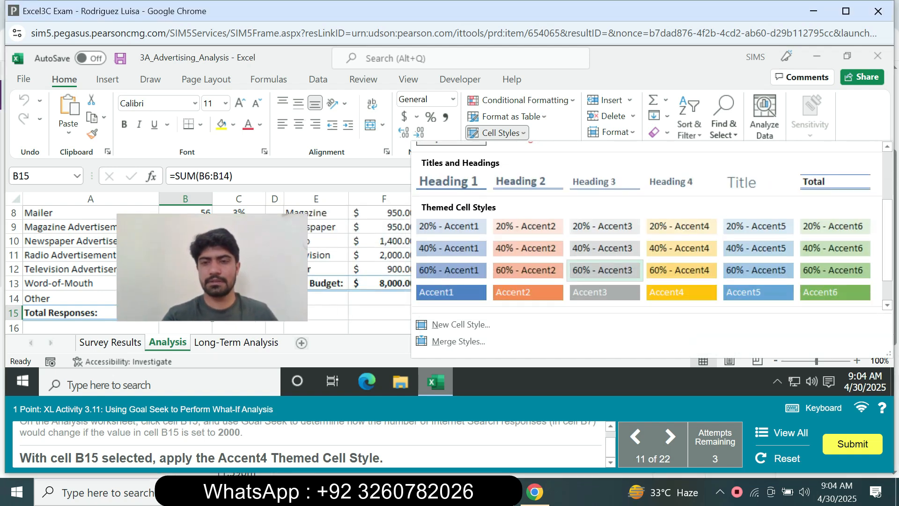
{"action": "left_click", "coordinate": [681, 291]}
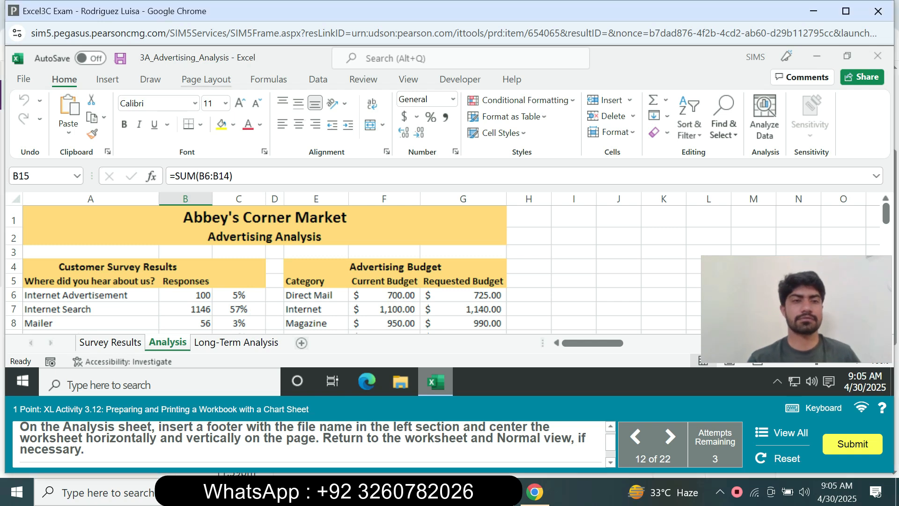
- Add a custom footer to the Analysis sheet with the file name in the left section
{"action": "left_click", "coordinate": [206, 79]}
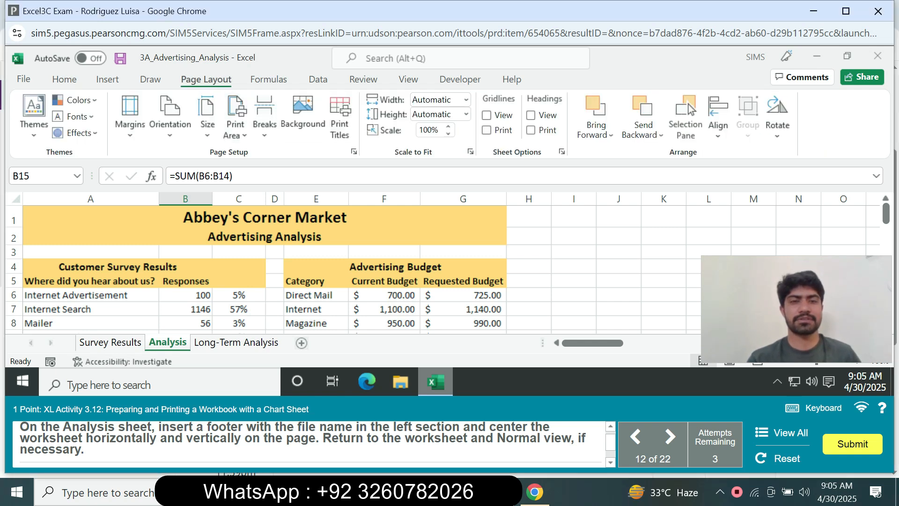
{"action": "left_click", "coordinate": [353, 151]}
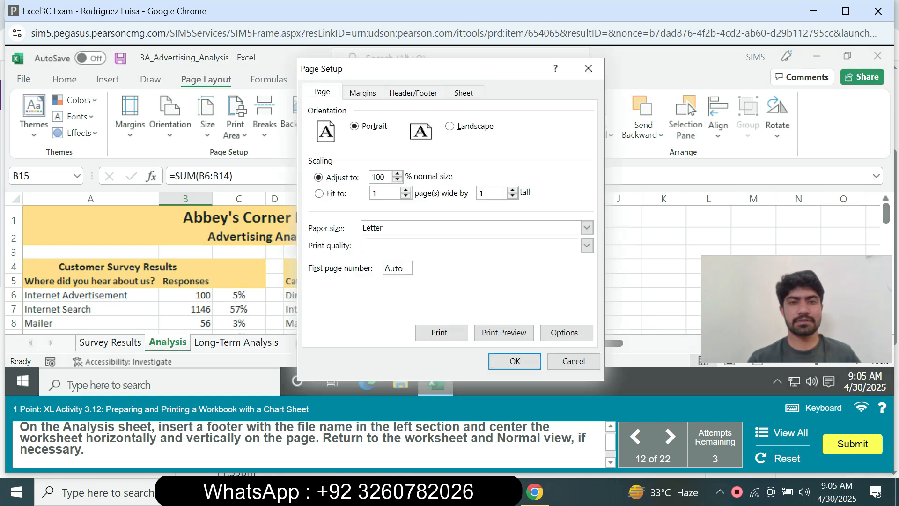
{"action": "left_click", "coordinate": [413, 93]}
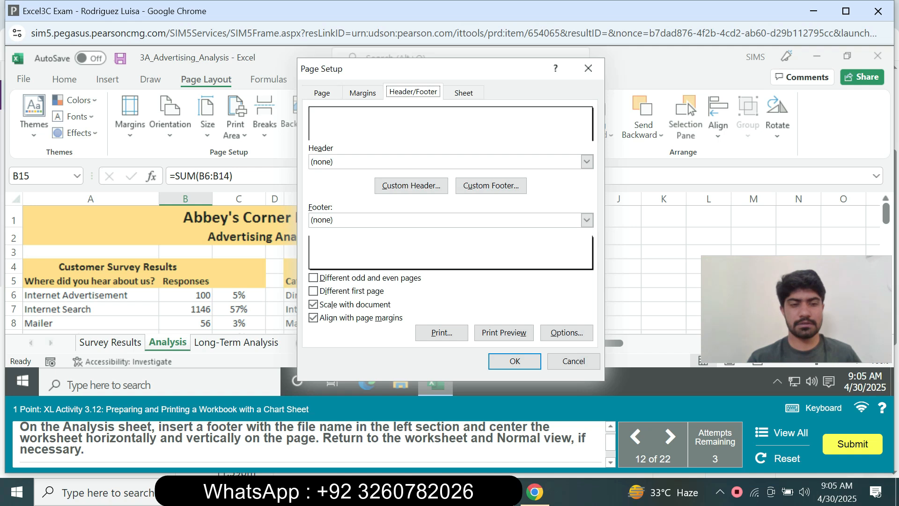
{"action": "left_click", "coordinate": [491, 185]}
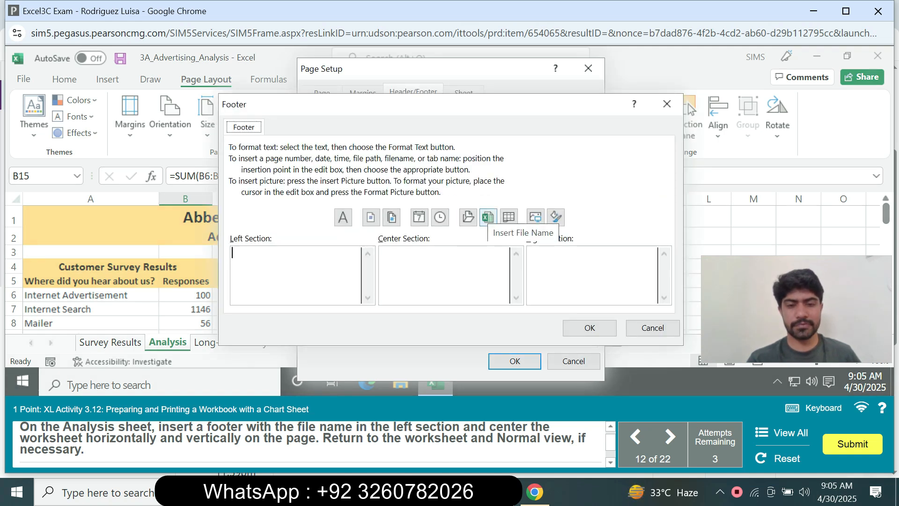
{"action": "left_click", "coordinate": [487, 216]}
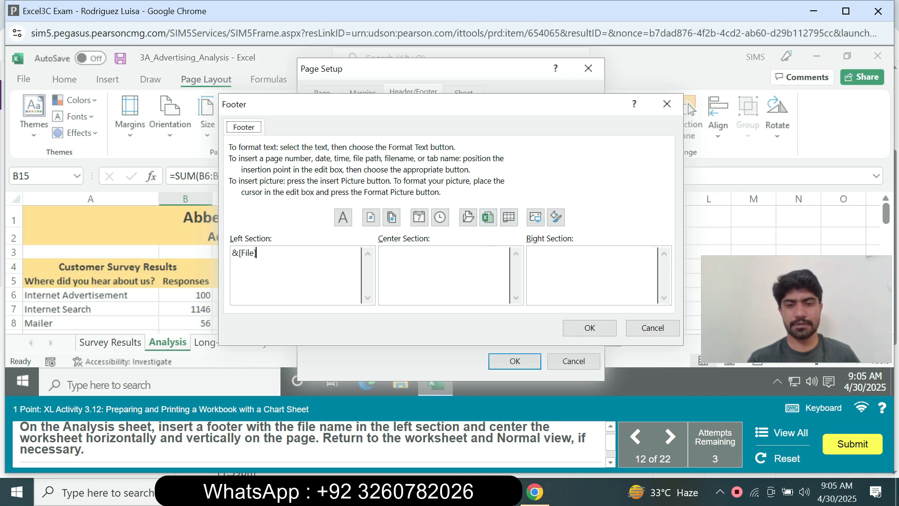
{"action": "left_click", "coordinate": [589, 327]}
- Center the Analysis sheet horizontally and vertically on the printed page and apply the page setup
{"action": "left_click", "coordinate": [362, 92]}
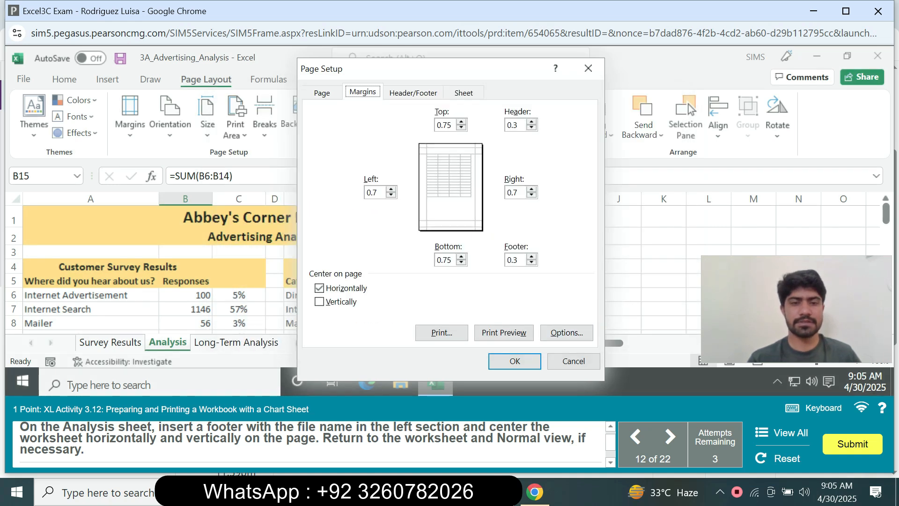
{"action": "left_click", "coordinate": [319, 301]}
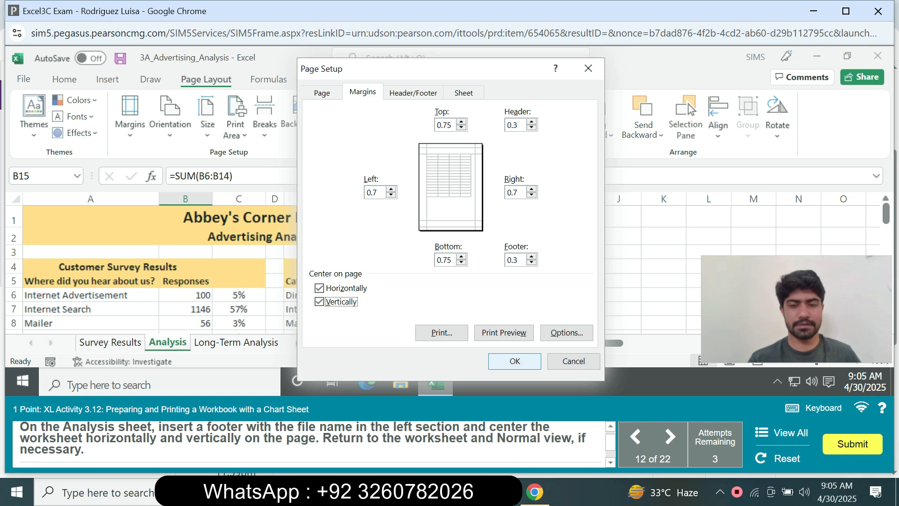
{"action": "left_click", "coordinate": [515, 361]}
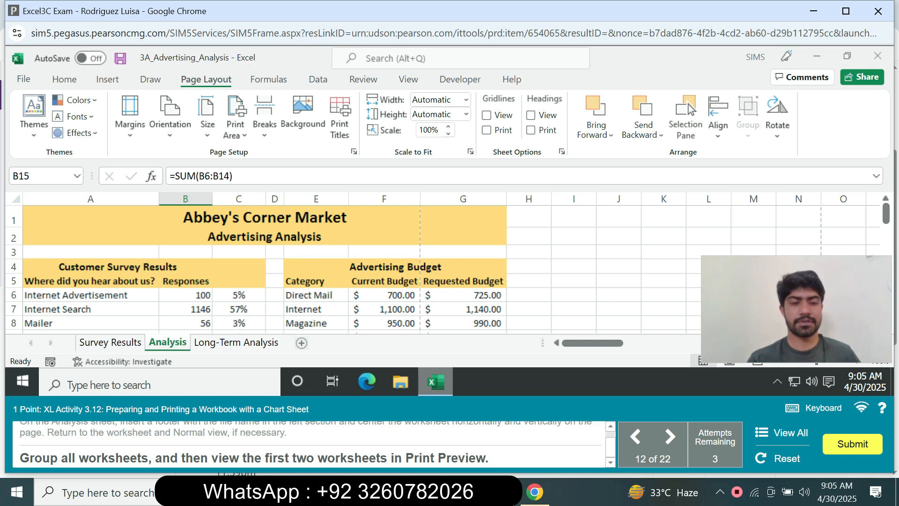
- Group all worksheets and view the first two sheets in Print Preview
{"action": "right_click", "coordinate": [170, 342]}
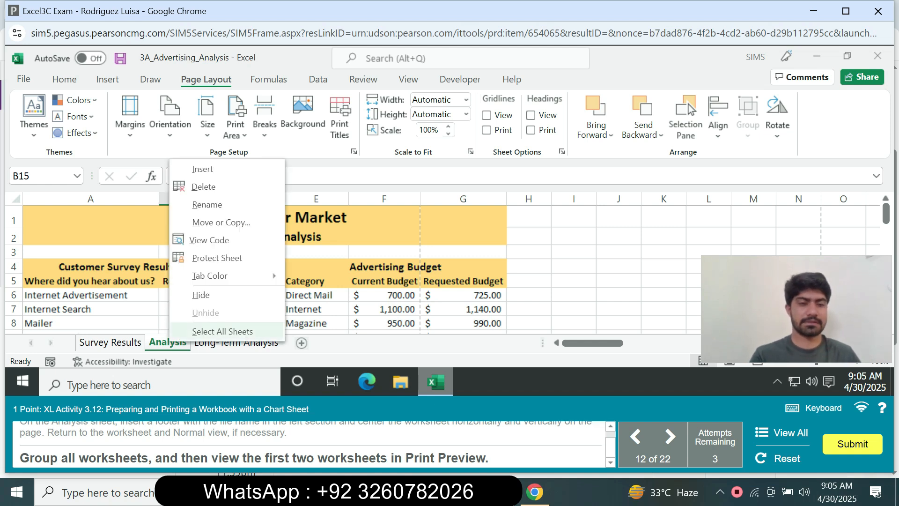
{"action": "left_click", "coordinate": [220, 331]}
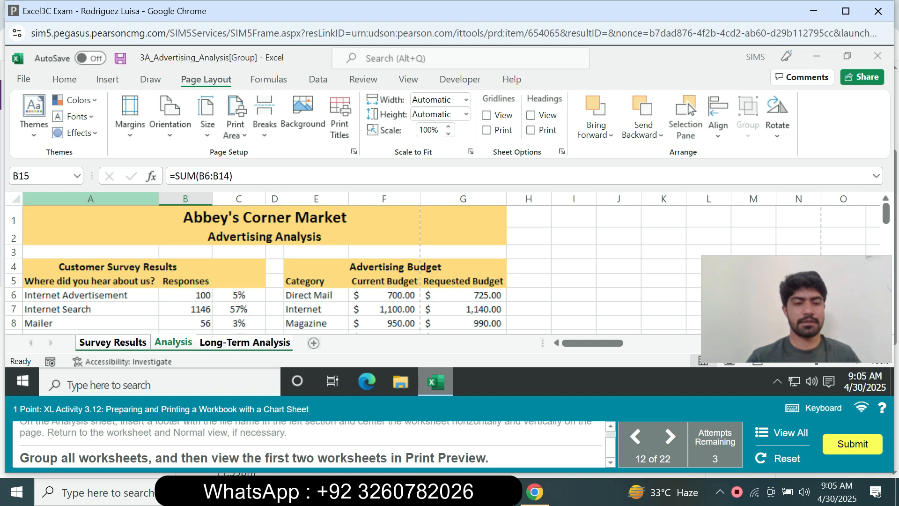
{"action": "left_click", "coordinate": [23, 78]}
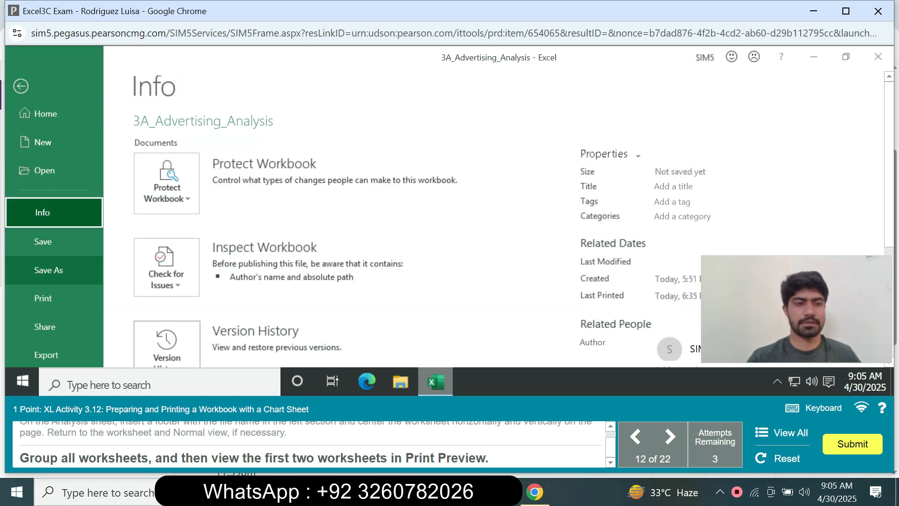
{"action": "left_click", "coordinate": [44, 297]}
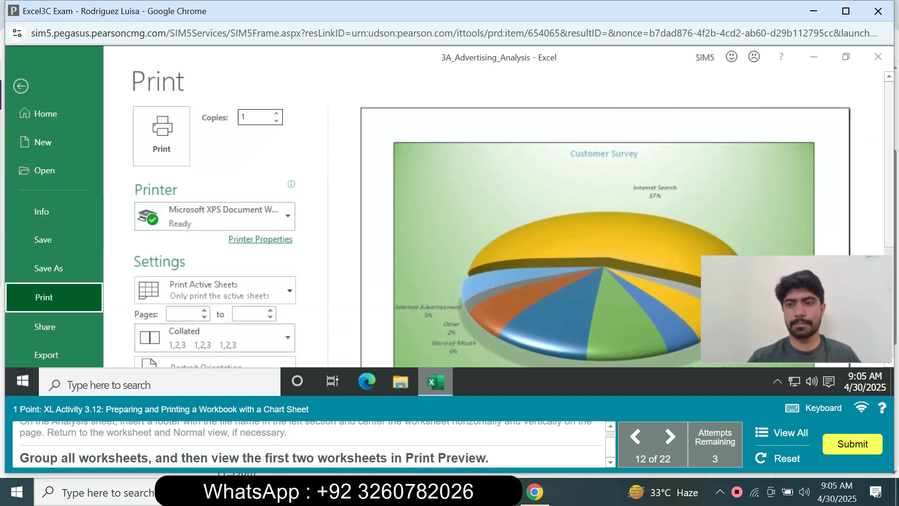
{"action": "scroll", "coordinate": [449, 220], "scroll_direction": "down", "scroll_amount": 5}
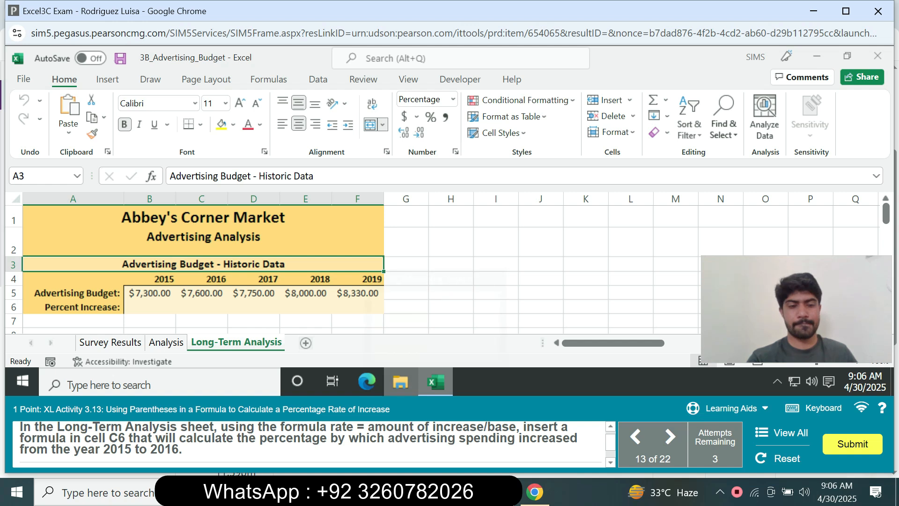
- Examine the formula in cell C6 of the question 14 worksheet and return to question 13
{"action": "left_click", "coordinate": [670, 436]}
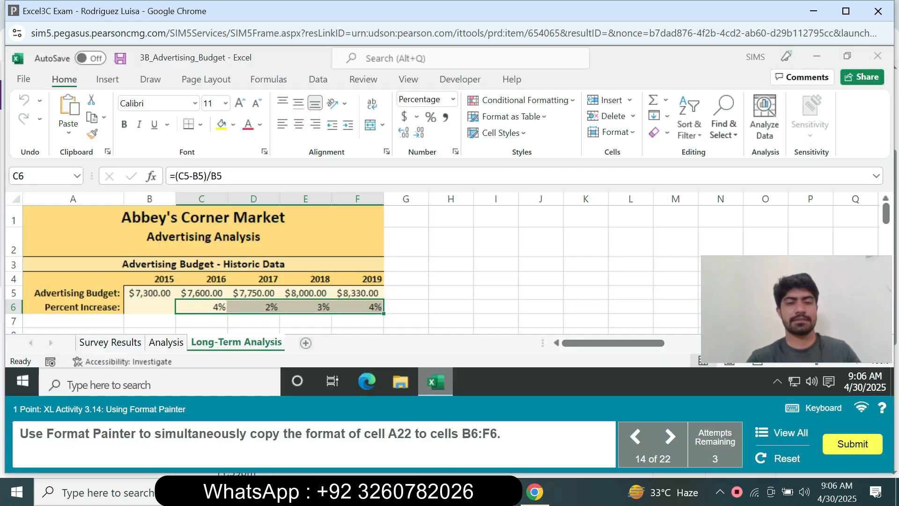
{"action": "left_click", "coordinate": [201, 307]}
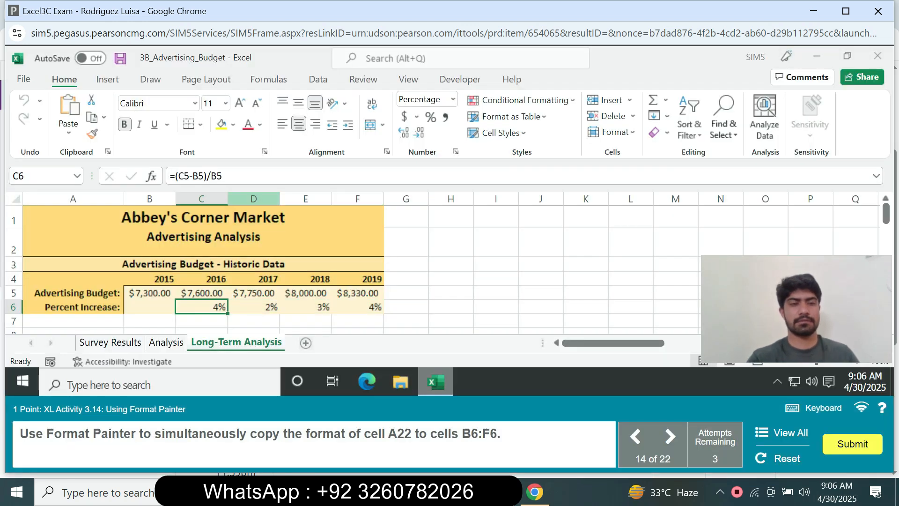
{"action": "left_click", "coordinate": [255, 176]}
{"action": "left_click_drag", "start_coordinate": [230, 176], "coordinate": [94, 198]}
{"action": "key", "text": "Return"}
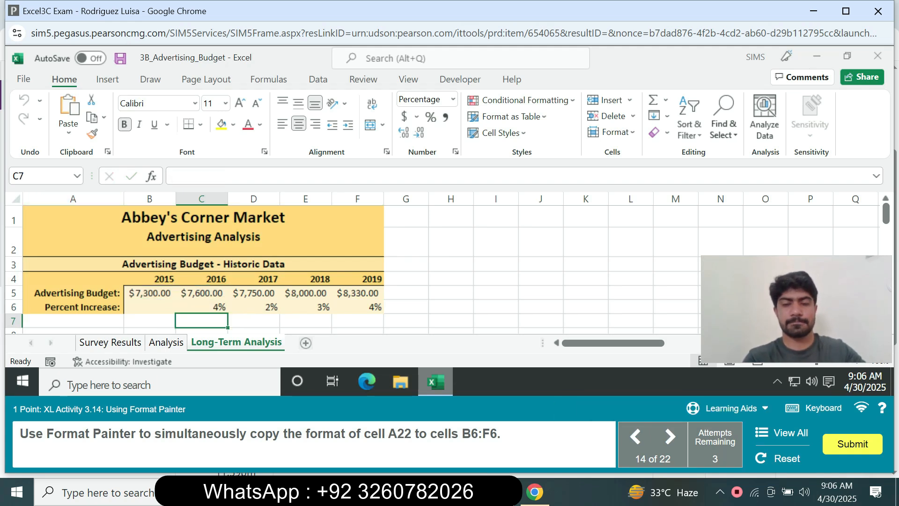
{"action": "left_click", "coordinate": [635, 436]}
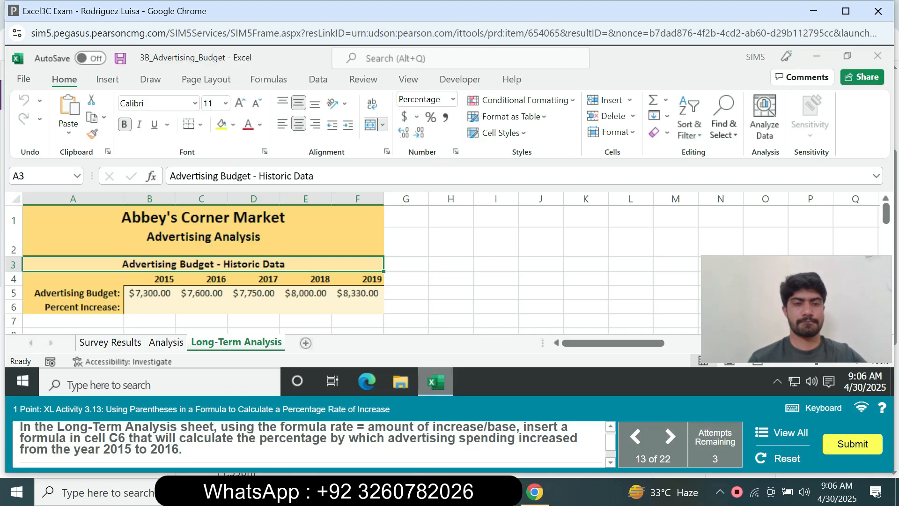
- Enter the percent increase formula =(C5-B5)/B5 in cell C6 of the Long-Term Analysis sheet
{"action": "left_click", "coordinate": [202, 307]}
{"action": "type", "text": "=(C5-B5)/B5"}
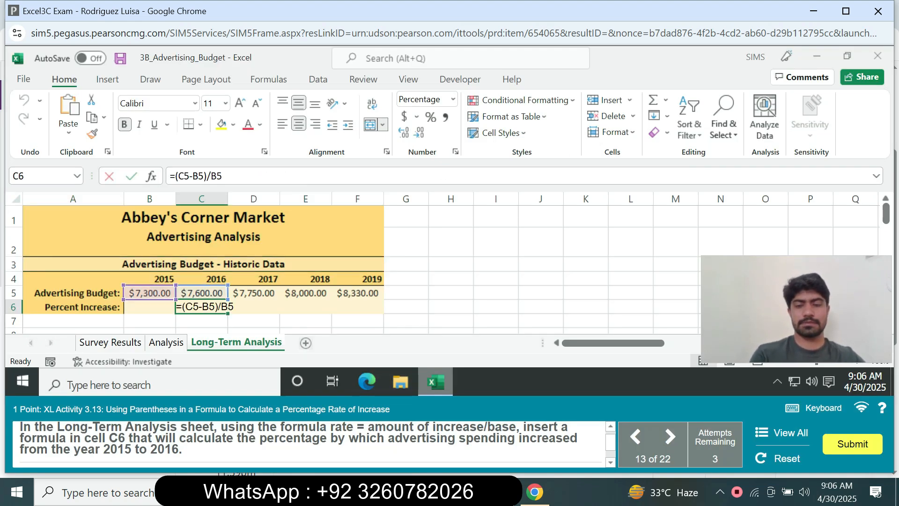
{"action": "key", "text": "Return"}
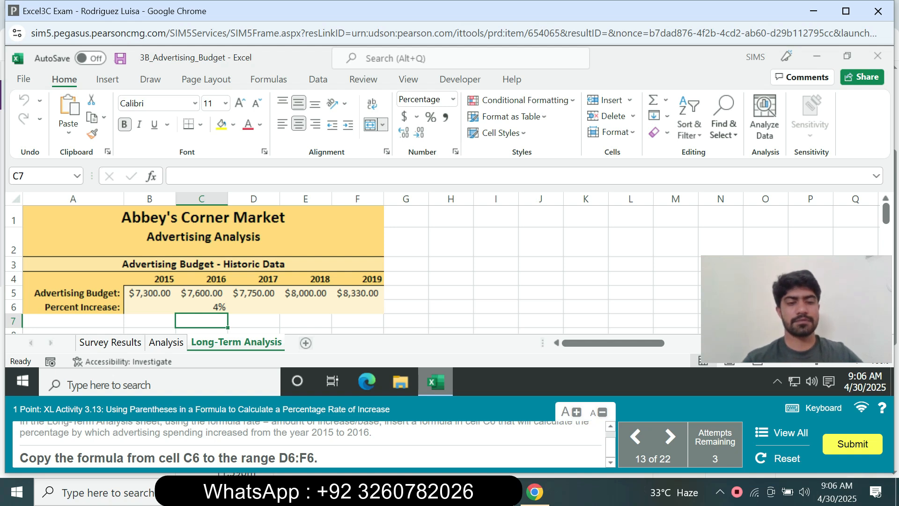
- Copy the formula from cell C6 across the range D6:F6
{"action": "left_click", "coordinate": [201, 306]}
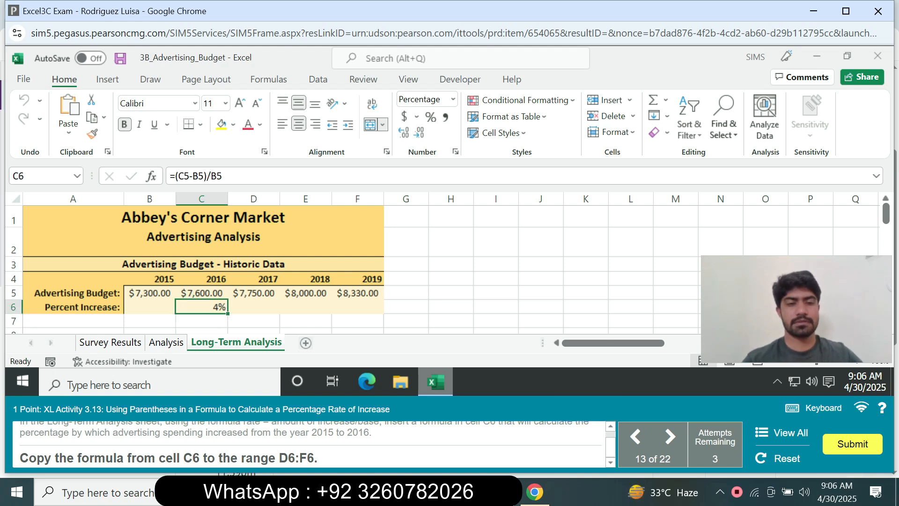
{"action": "key", "text": "shift+Right"}
{"action": "key", "text": "shift+Right"}
{"action": "key", "text": "shift+Right"}
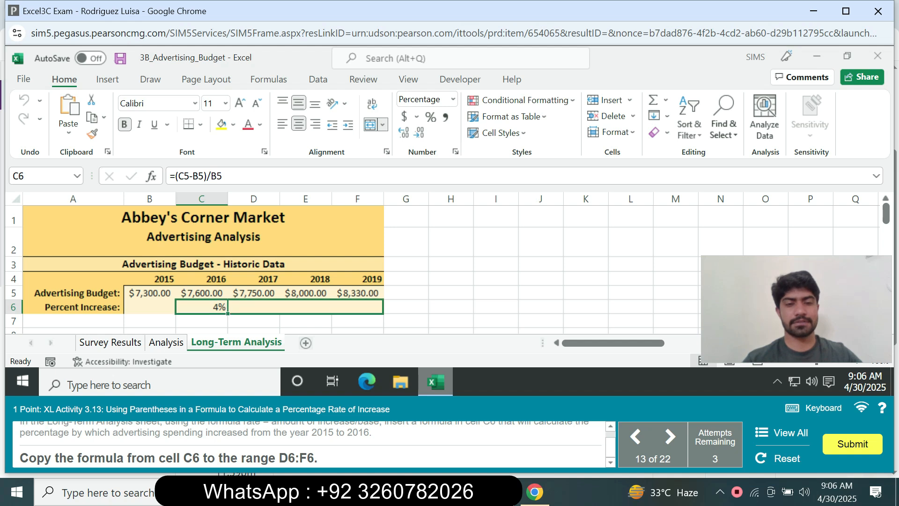
{"action": "key", "text": "ctrl+r"}
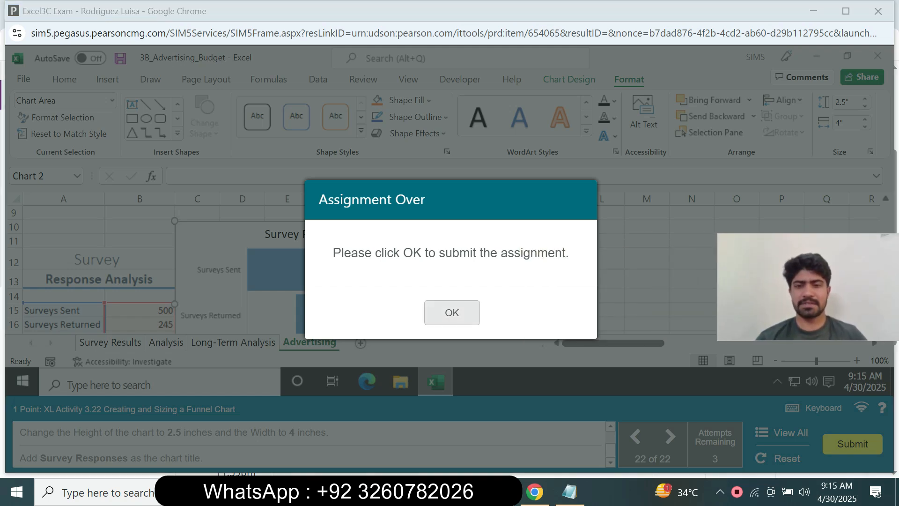
- Submit the completed assignment and bring up its quiz summary page in Chrome
{"action": "left_click", "coordinate": [451, 312]}
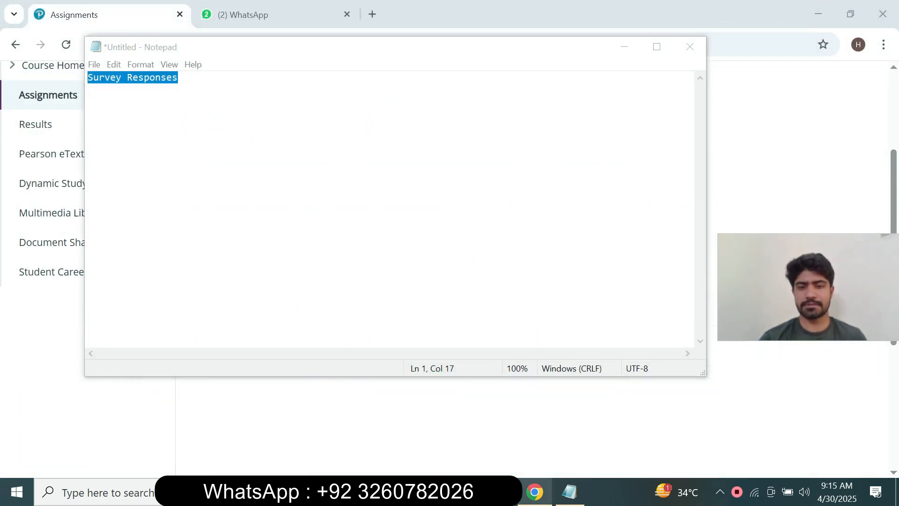
{"action": "left_click", "coordinate": [430, 492]}
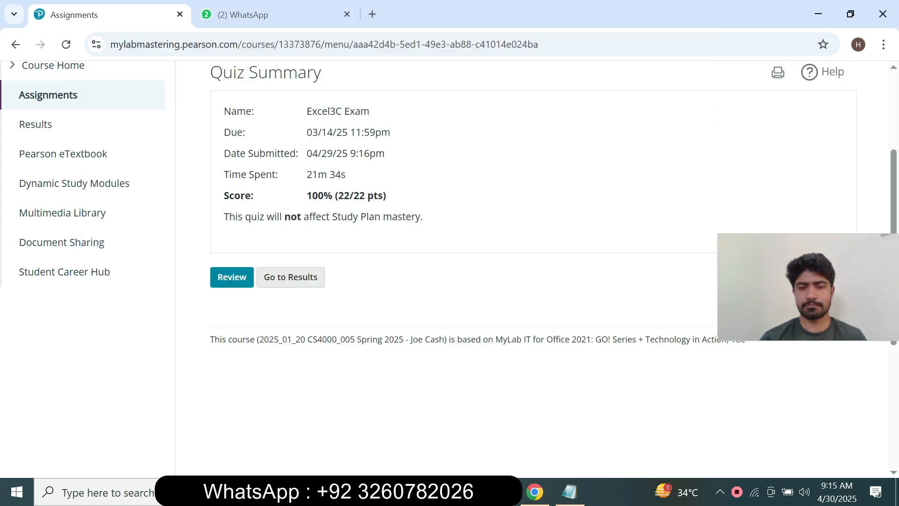
{"action": "scroll", "coordinate": [515, 262], "scroll_direction": "up", "scroll_amount": 4}
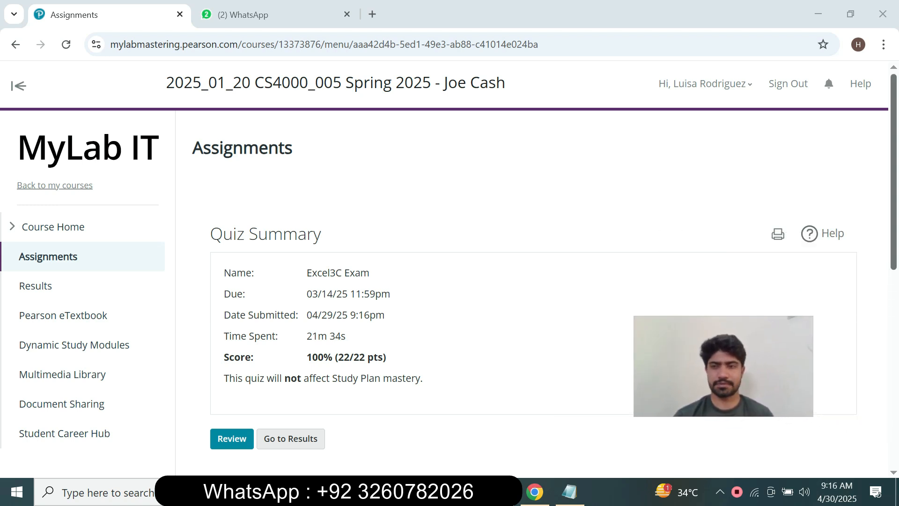
- Examine the score and submission details in the Excel3C Exam quiz summary
{"action": "scroll", "coordinate": [531, 269], "scroll_direction": "down", "scroll_amount": 3}
{"action": "scroll", "coordinate": [531, 269], "scroll_direction": "down", "scroll_amount": 3}
{"action": "scroll", "coordinate": [532, 269], "scroll_direction": "up", "scroll_amount": 5}
{"action": "scroll", "coordinate": [532, 270], "scroll_direction": "down", "scroll_amount": 2}
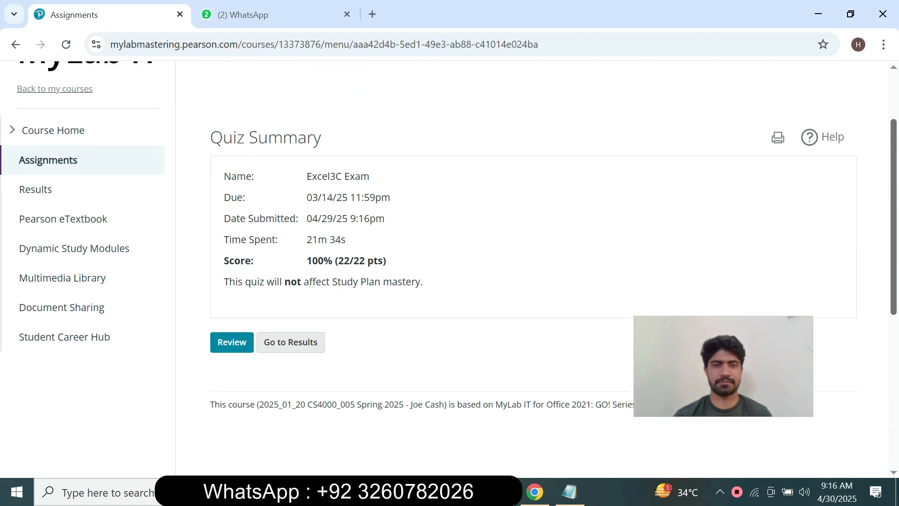
{"action": "scroll", "coordinate": [531, 269], "scroll_direction": "up", "scroll_amount": 3}
{"action": "scroll", "coordinate": [532, 269], "scroll_direction": "down", "scroll_amount": 2}
{"action": "scroll", "coordinate": [532, 269], "scroll_direction": "up", "scroll_amount": 2}
{"action": "scroll", "coordinate": [532, 269], "scroll_direction": "down", "scroll_amount": 2}
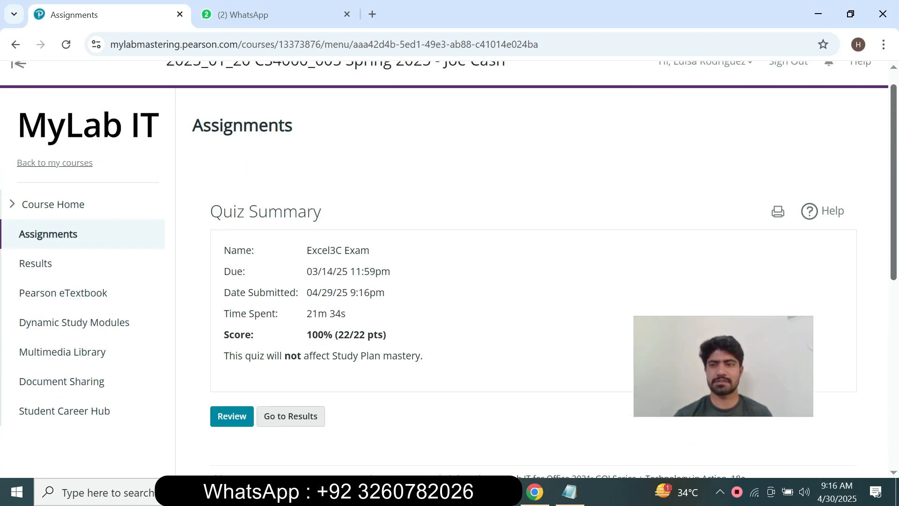